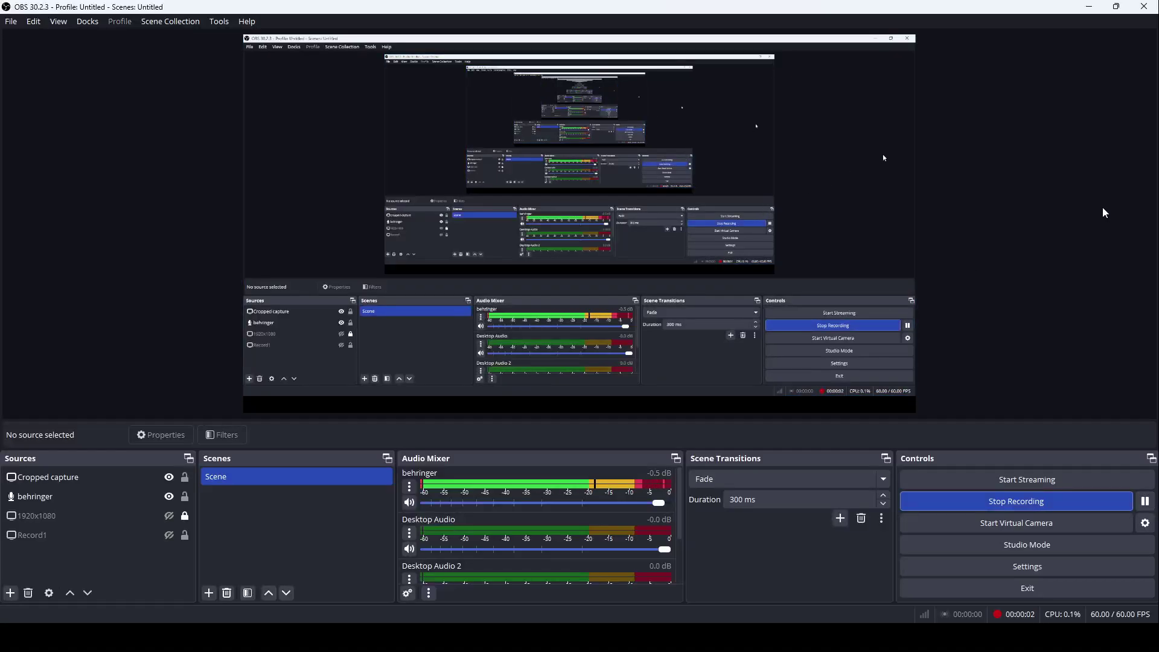
Switch to Advance Steel, deactivate the Level 3.5 and Level 7.5 model views, and apply the 2D Wireframe visual style.
left_click(1090, 7)
scroll(555, 341, "up", 6)
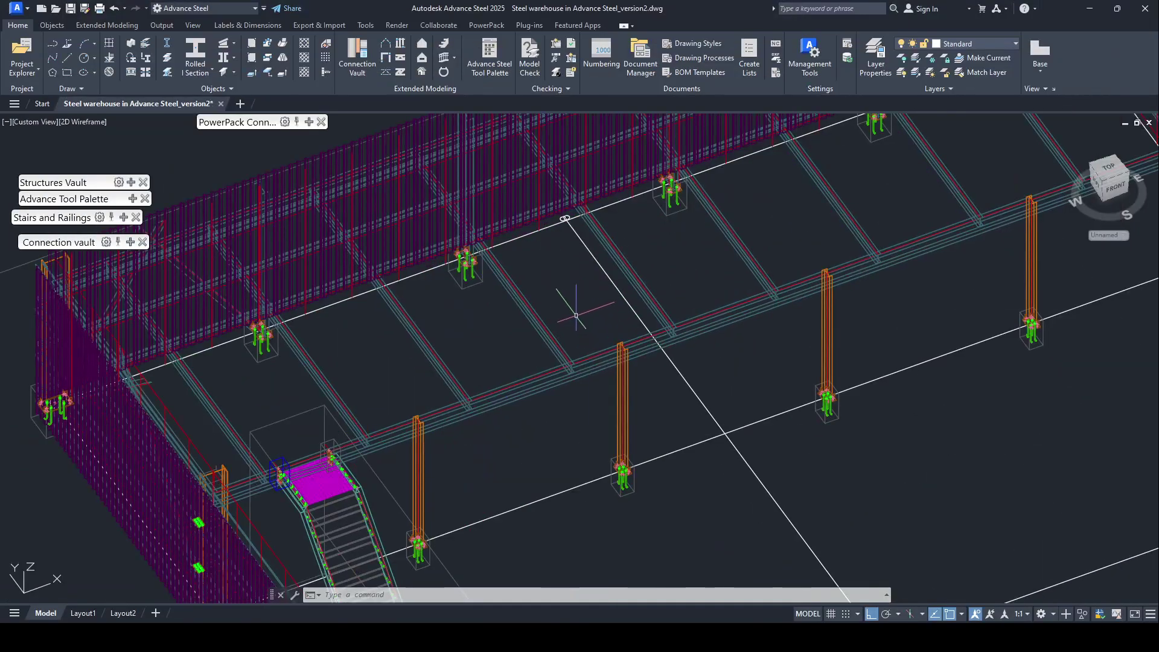
scroll(684, 294, "down", 8)
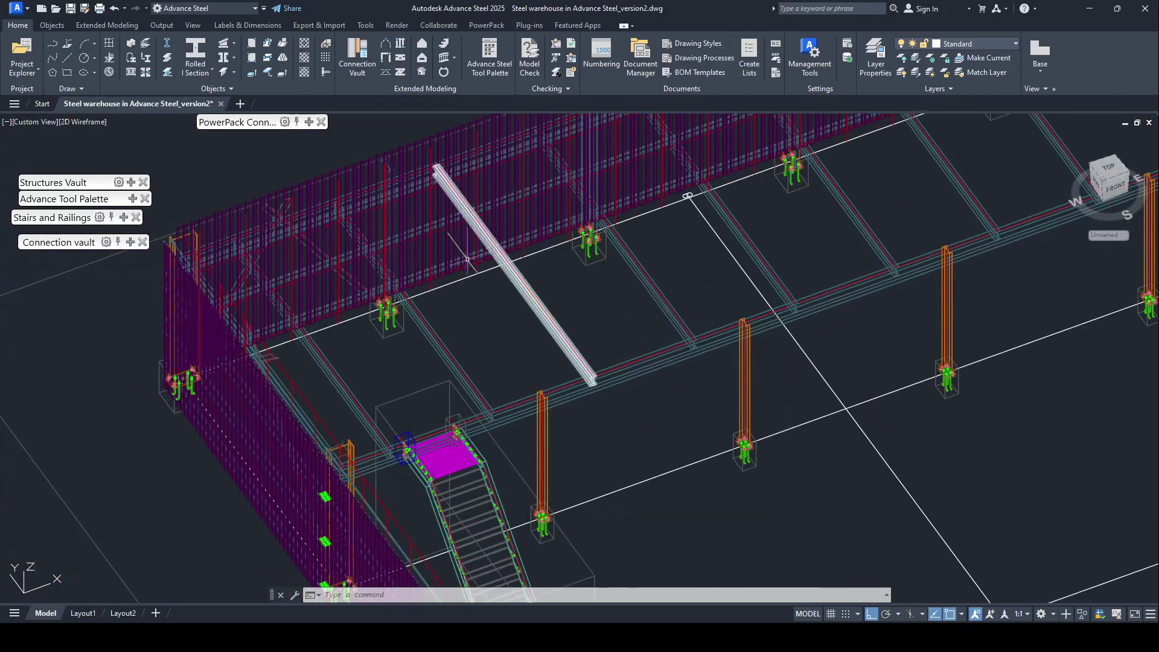
left_click(19, 62)
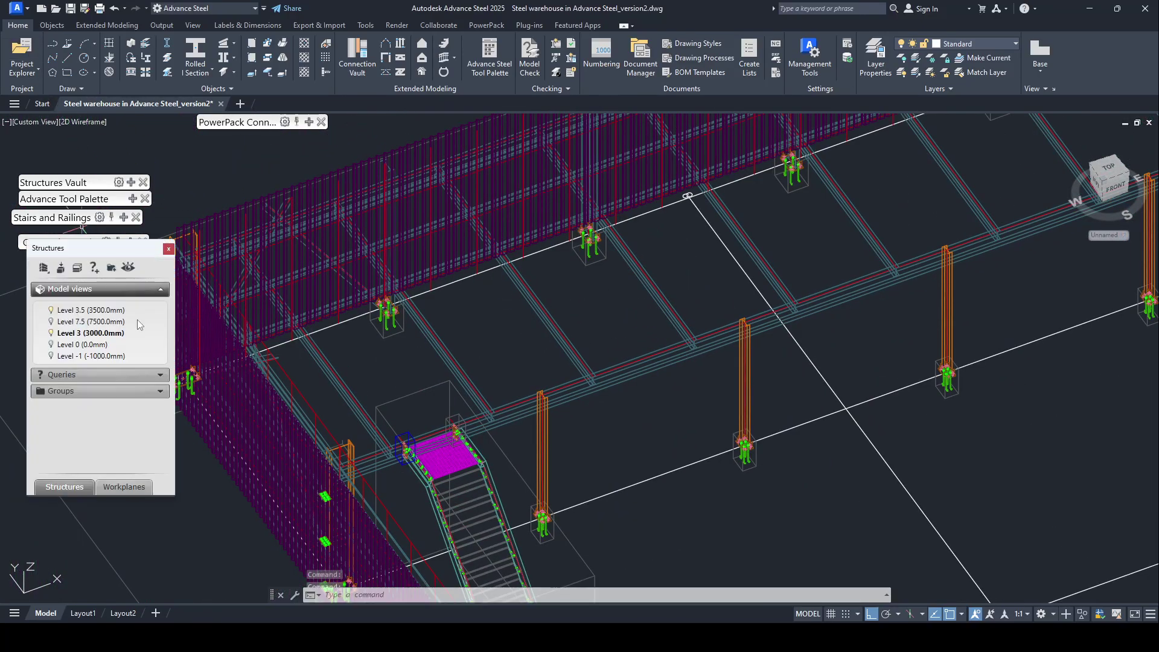
right_click(54, 332)
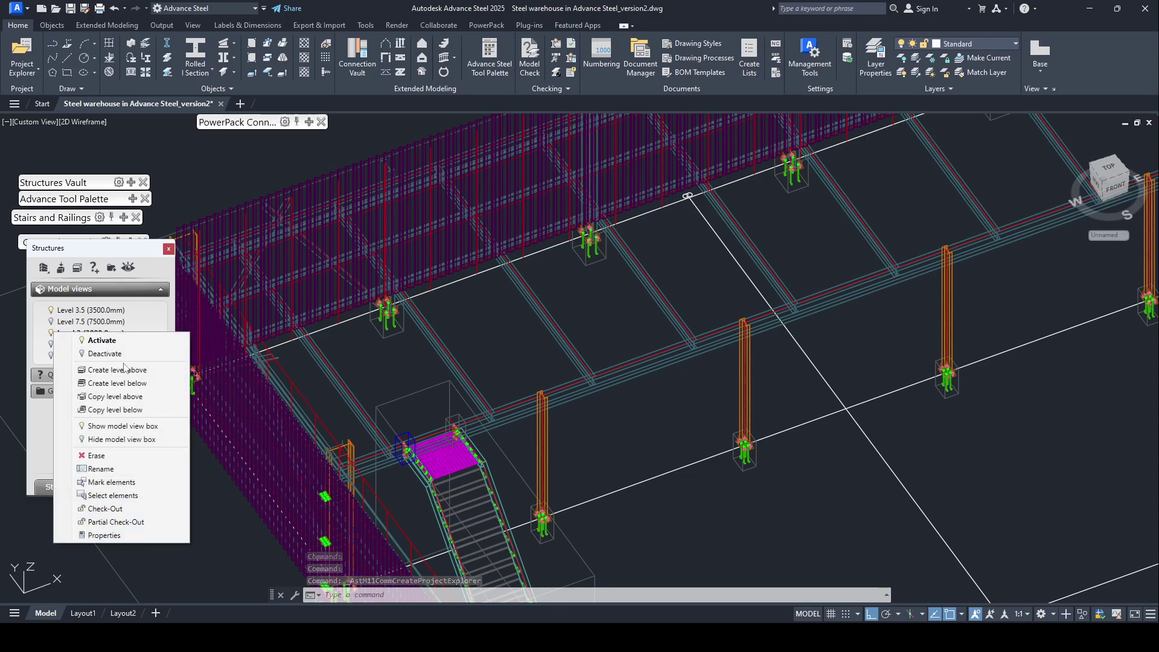
left_click(37, 320)
right_click(52, 314)
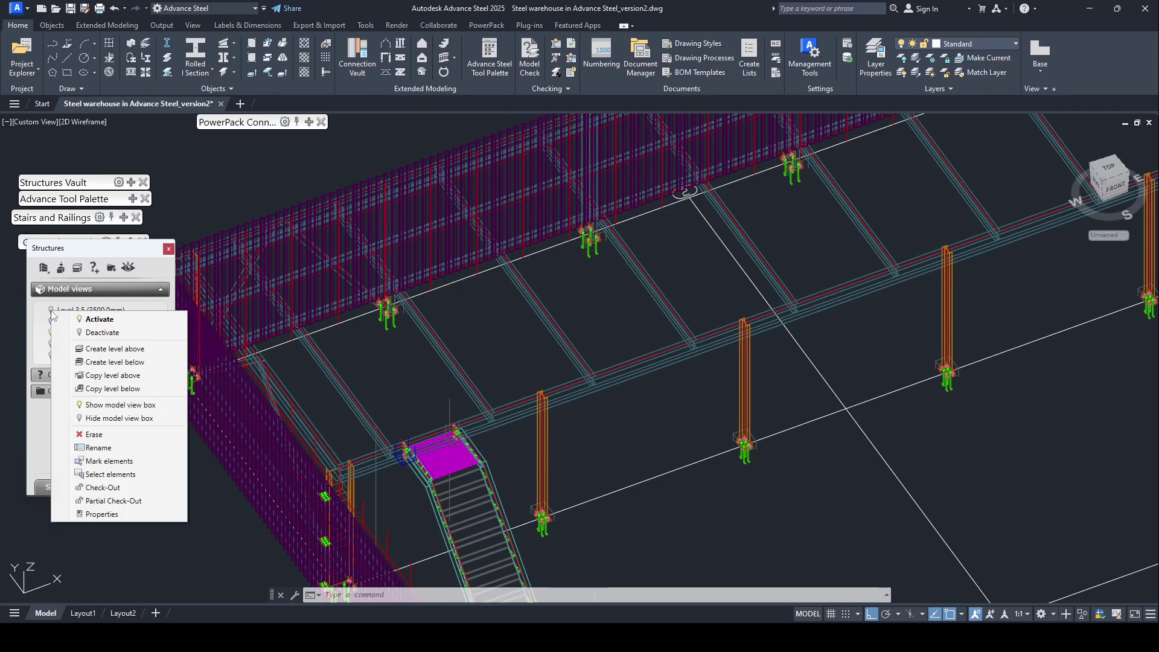
left_click(54, 334)
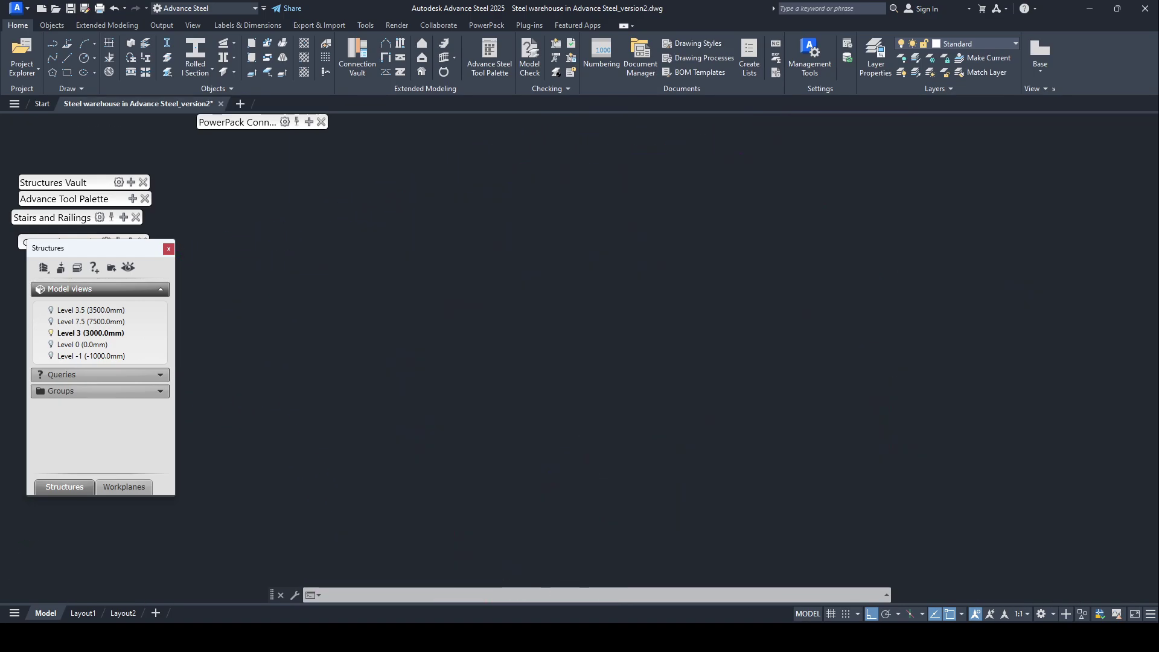
left_click(86, 124)
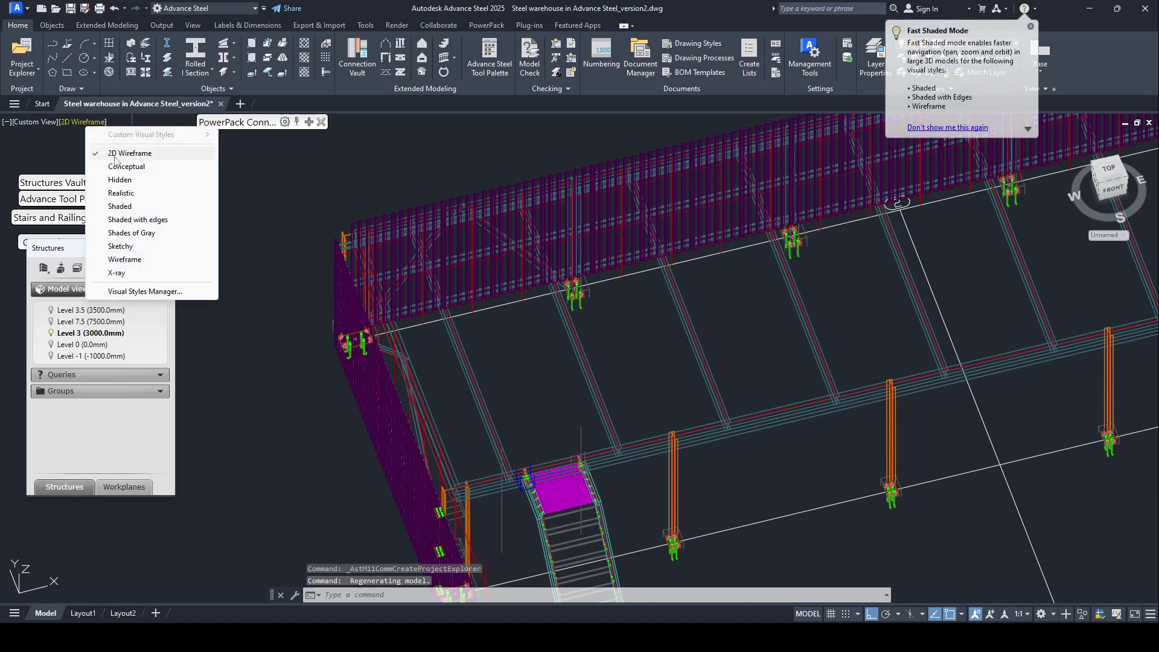
left_click(152, 157)
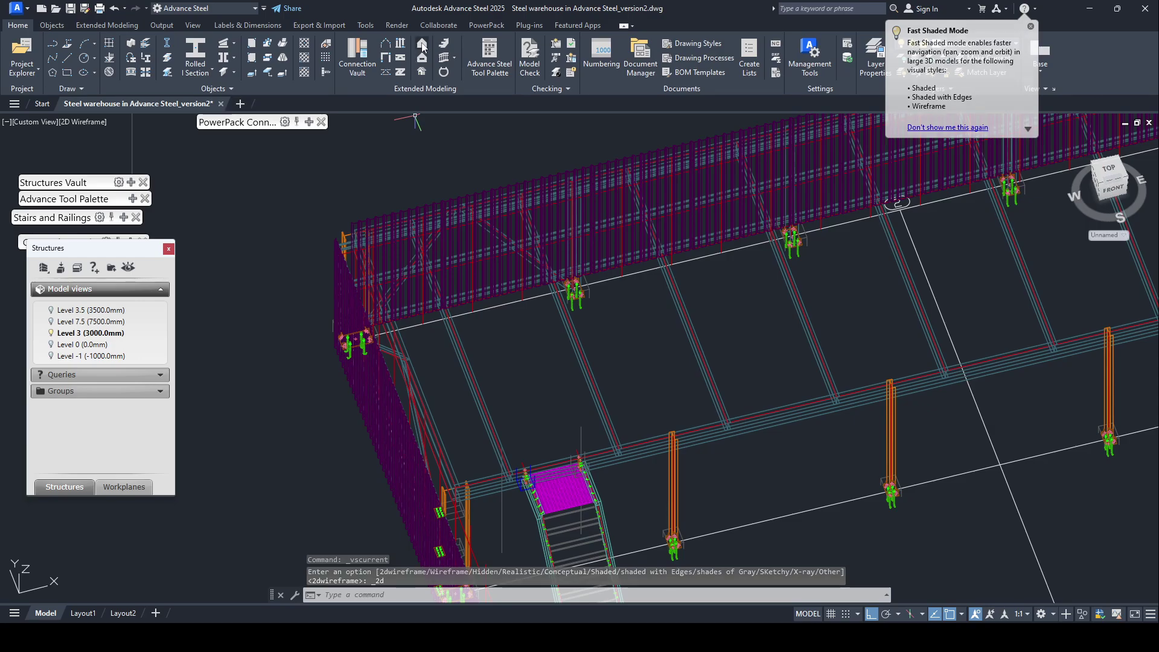
left_click(422, 44)
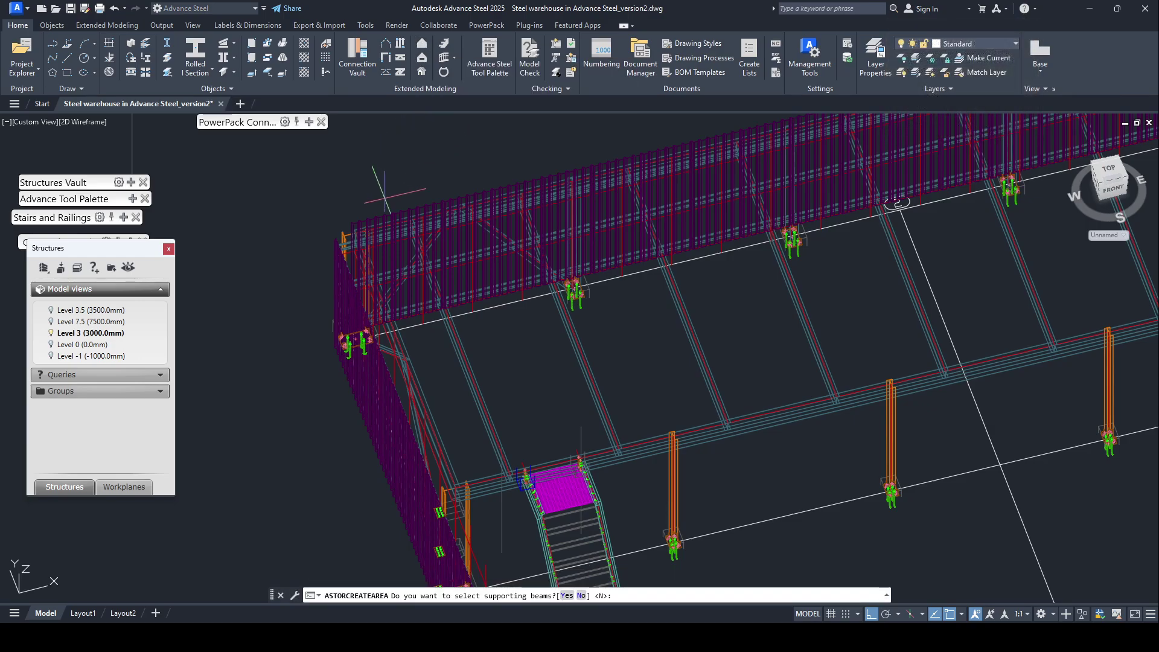
scroll(385, 196, "up", 10)
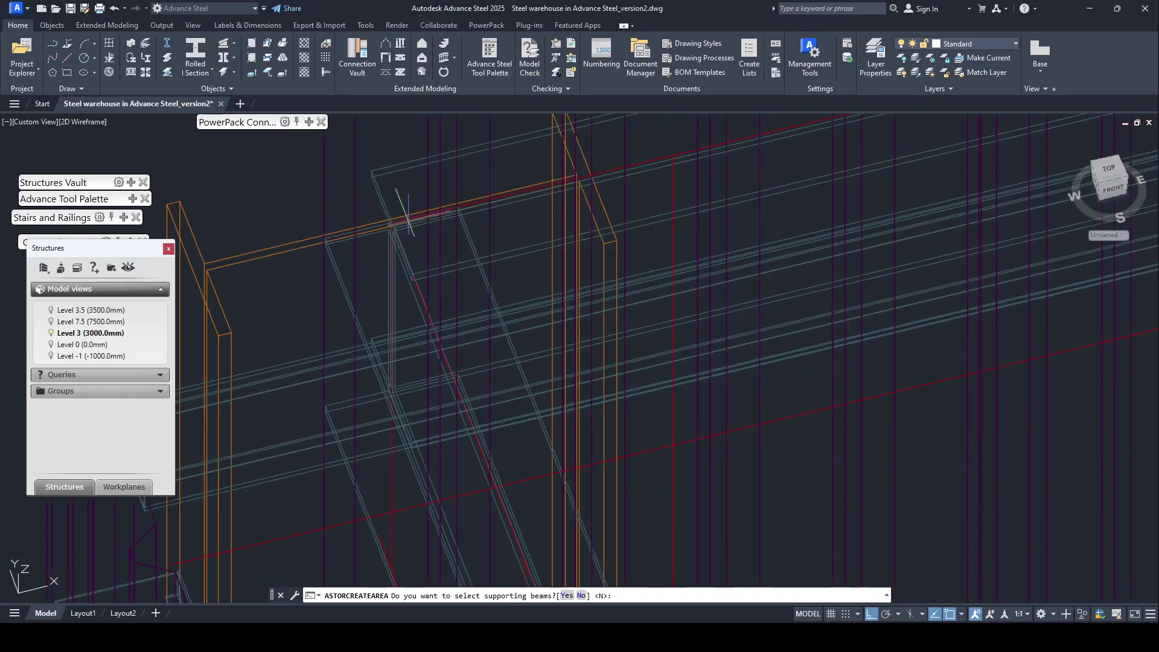
scroll(408, 215, "up", 5)
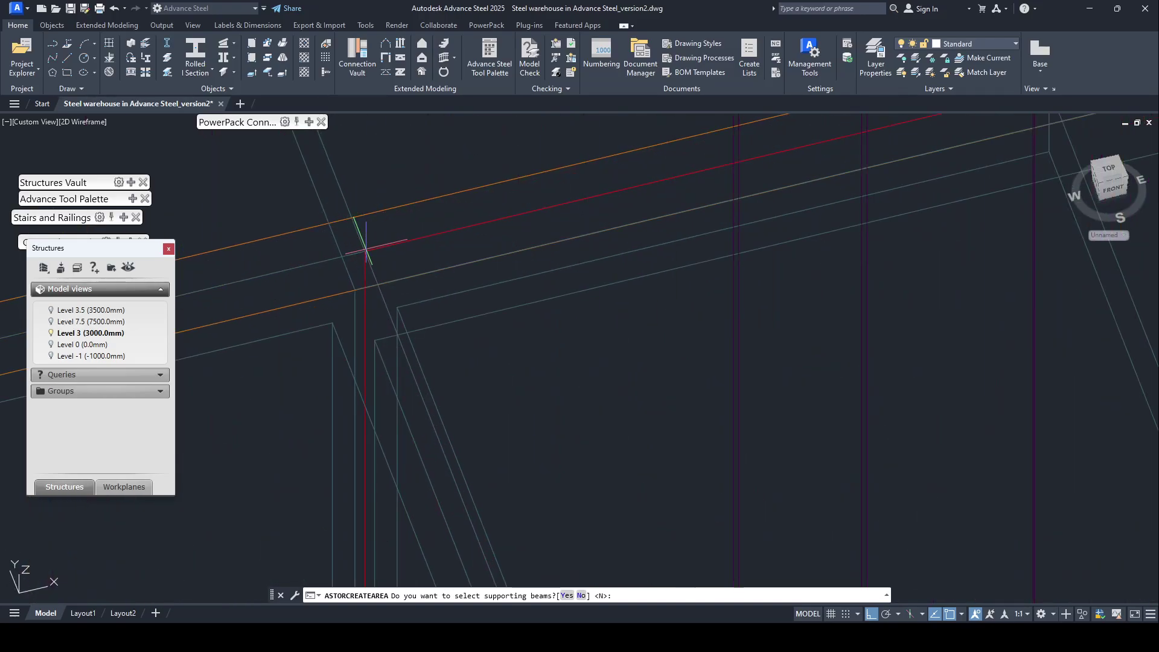
scroll(365, 247, "down", 5)
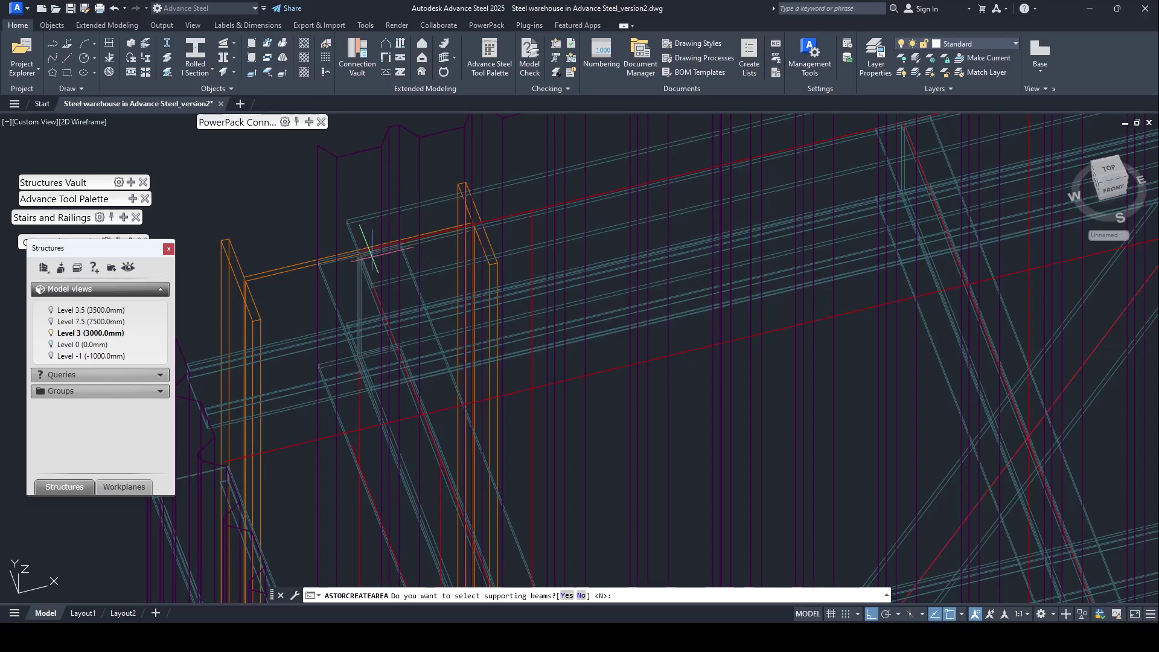
mouse_move(406, 290)
middle_mouse_down("shift")
mouse_move(295, 254)
mouse_move(295, 242)
middle_mouse_up("shift")
key("Escape")
key("Escape")
key("Escape")
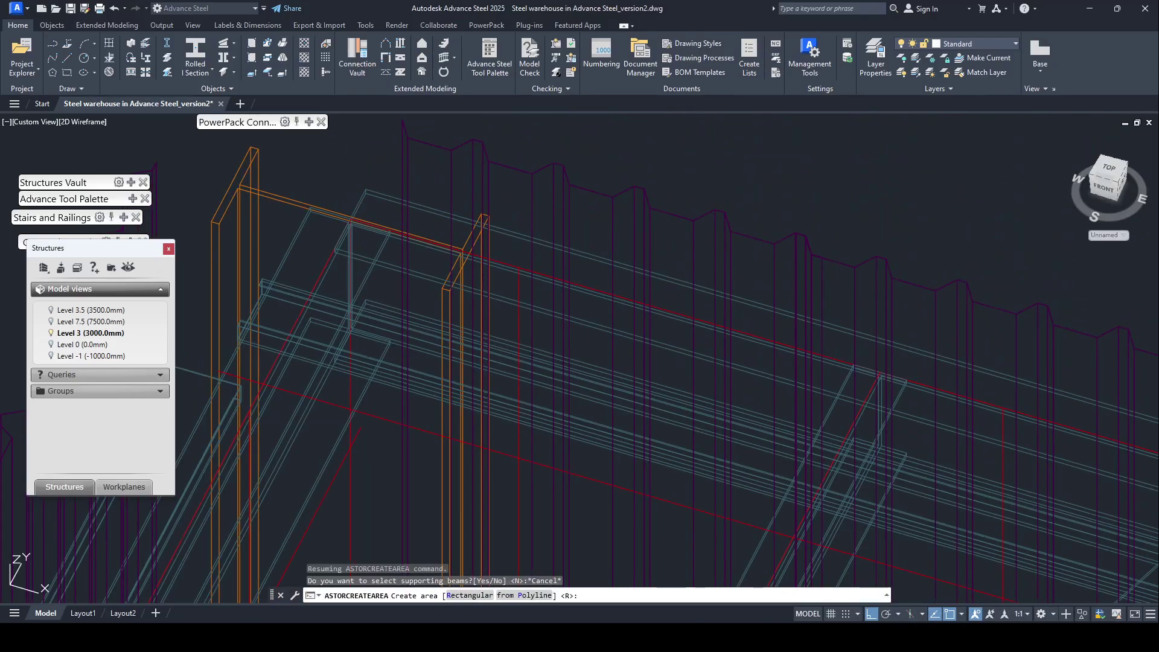
Start a cladding area with supporting beams and select the ten mezzanine beams between grids E and F.
left_click(423, 44)
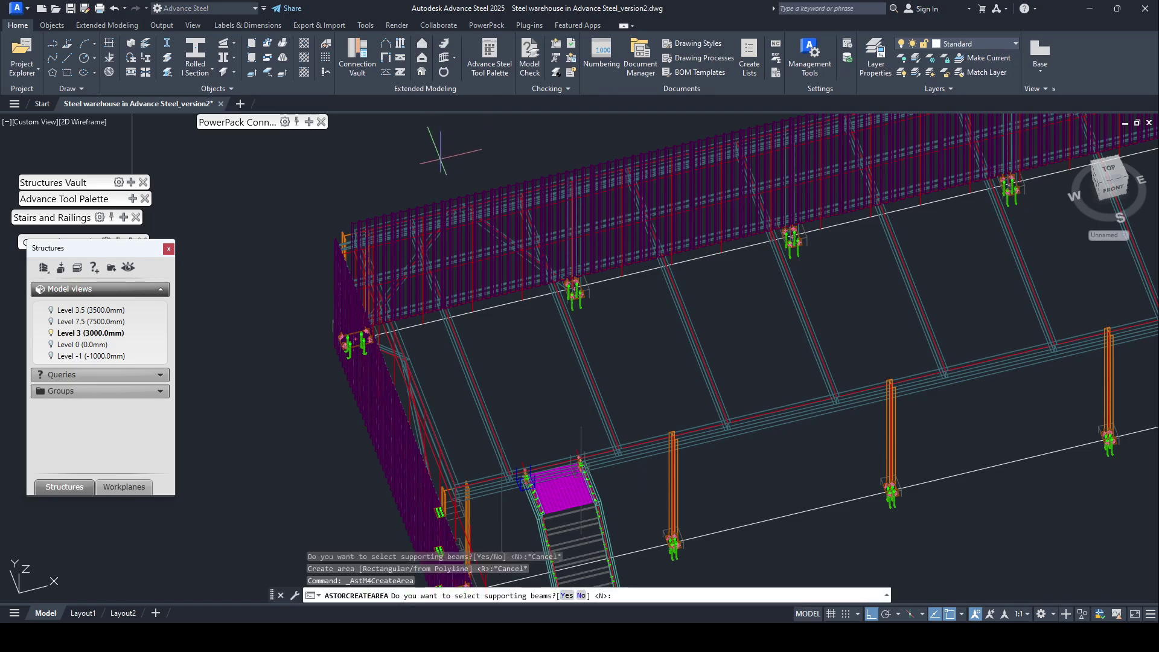
scroll(380, 236, "up", 3)
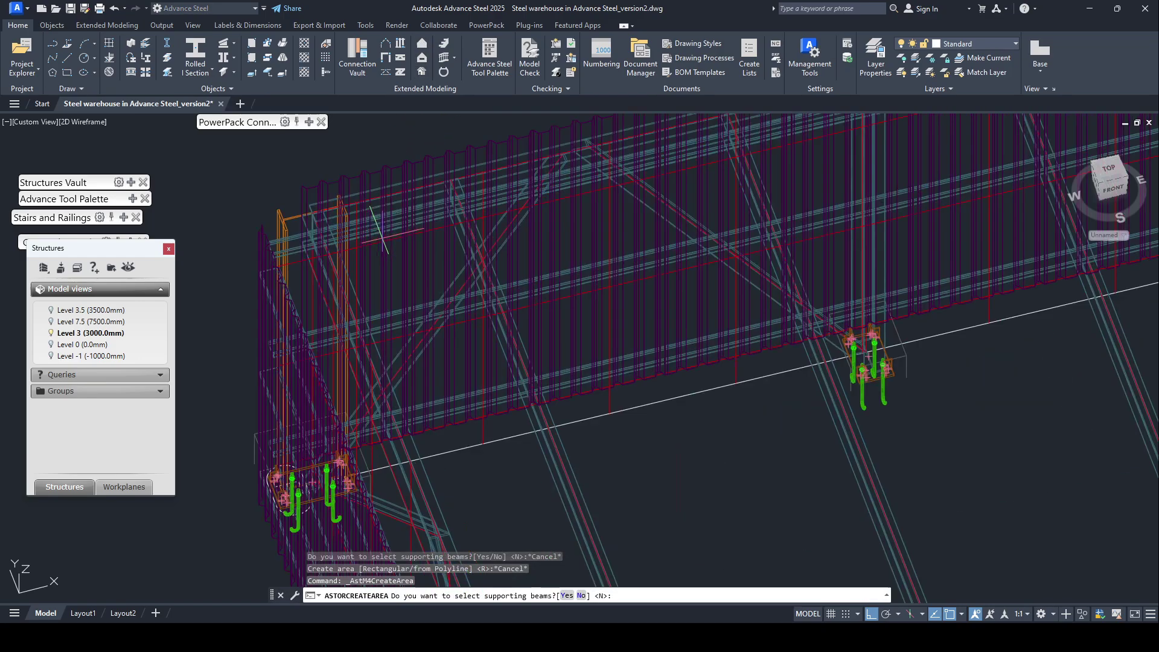
mouse_move(694, 374)
middle_mouse_down("shift")
mouse_move(561, 400)
mouse_move(410, 389)
middle_mouse_up("shift")
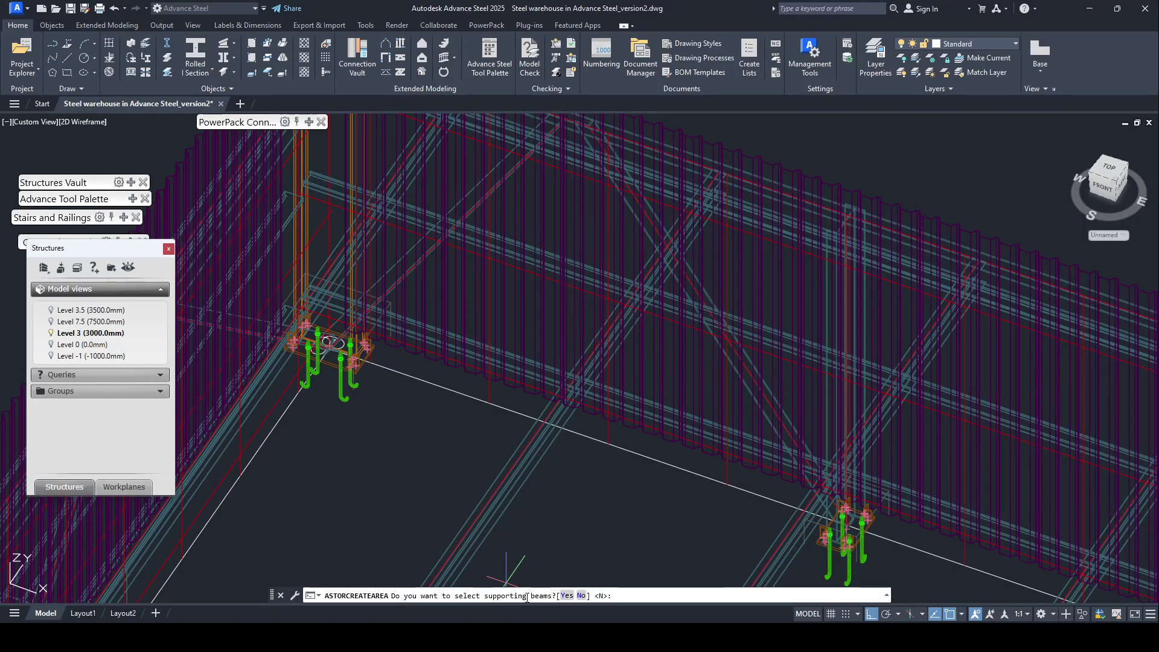
left_click(566, 596)
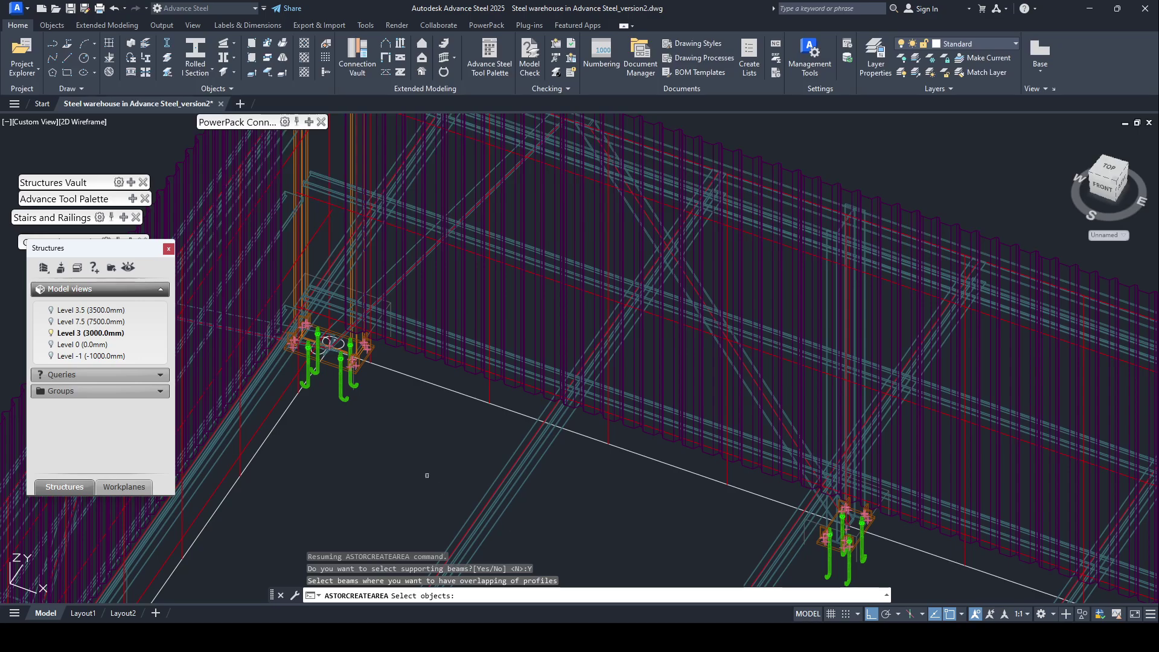
scroll(424, 473, "down", 5)
left_click(1110, 176)
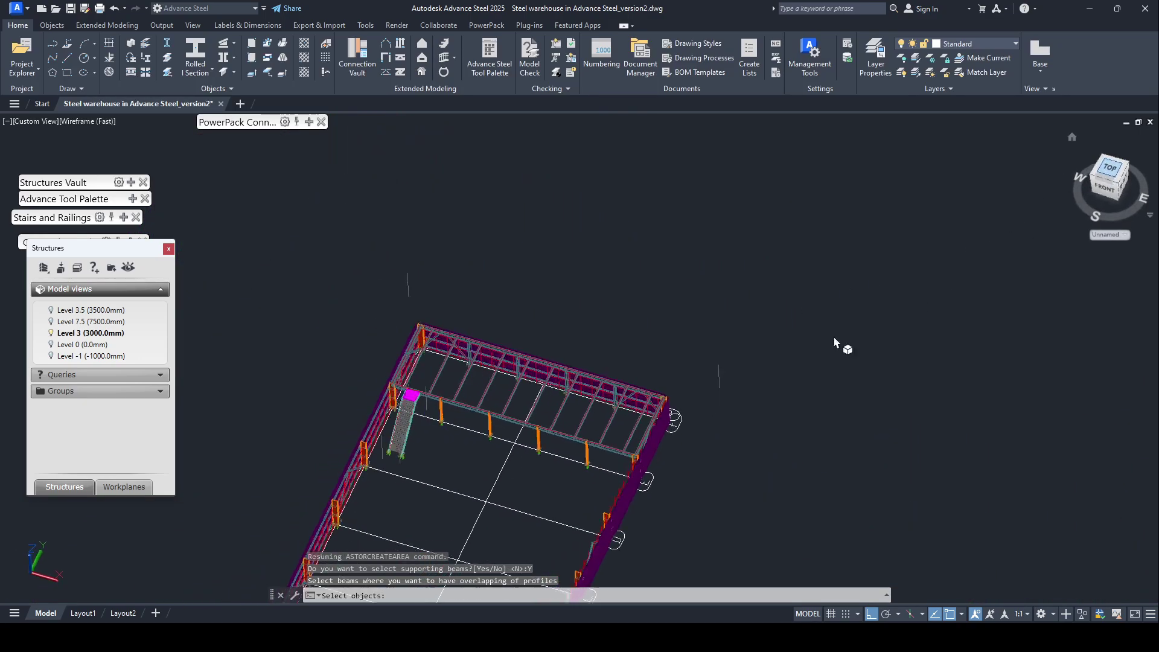
left_click(680, 235)
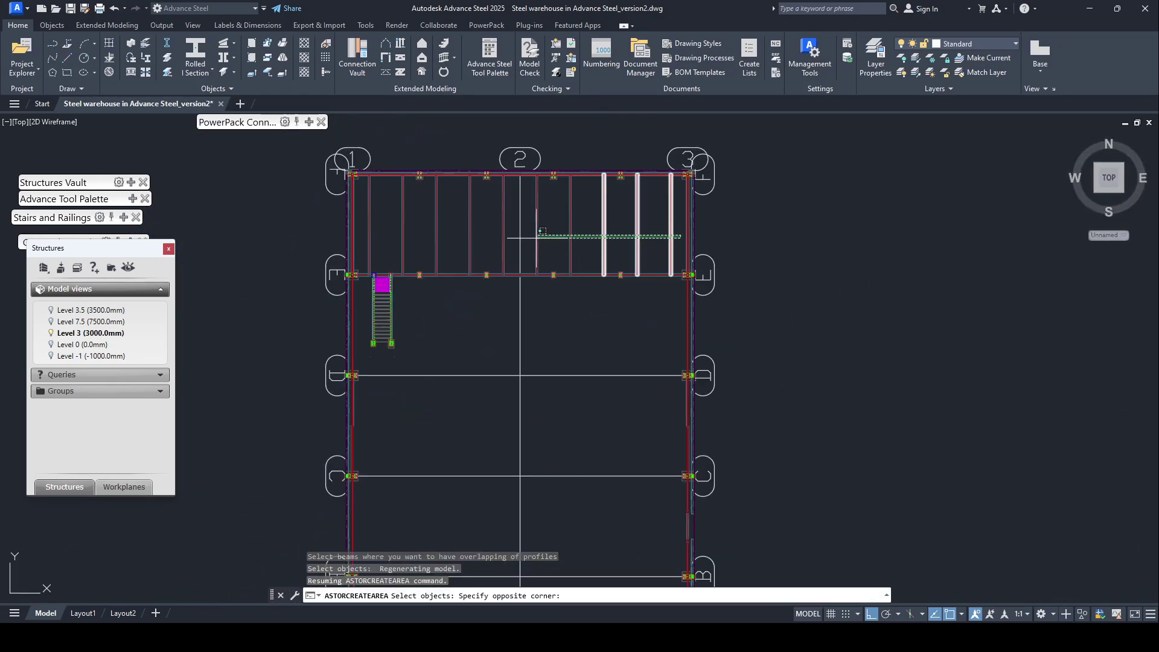
left_click(368, 238)
key("Return")
Choose a rectangular area and set its start point at the beam-axis intersection near grid corner F1.
scroll(362, 163, "up", 3)
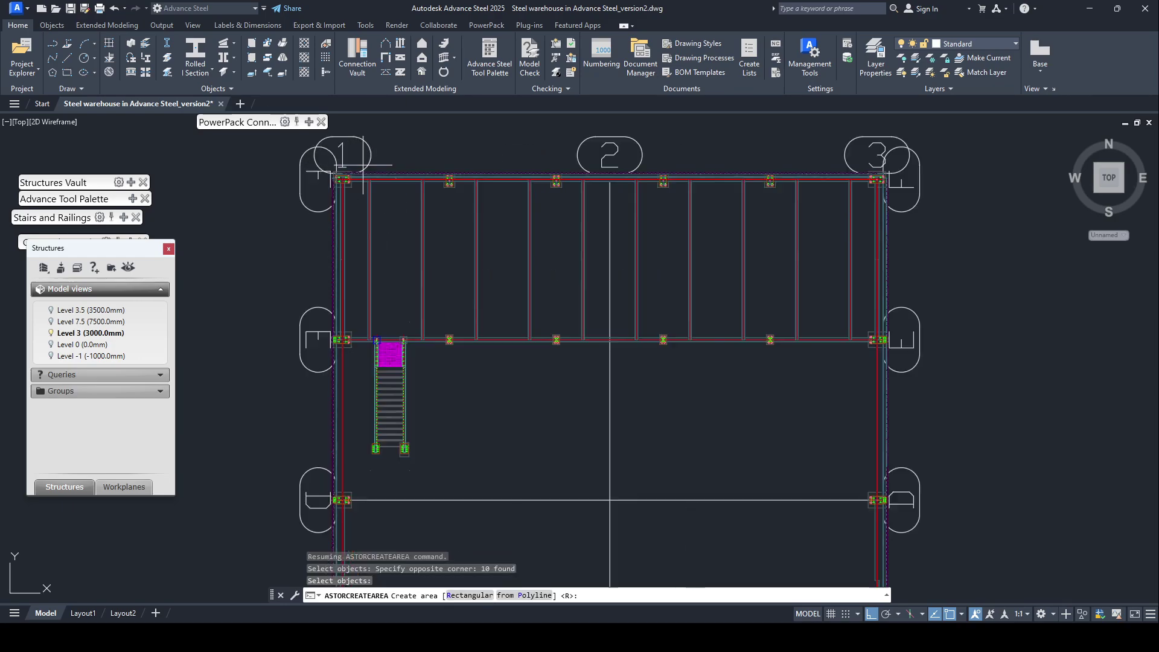
middle_click_drag(321, 231, 342, 168, "shift")
scroll(320, 181, "up", 8)
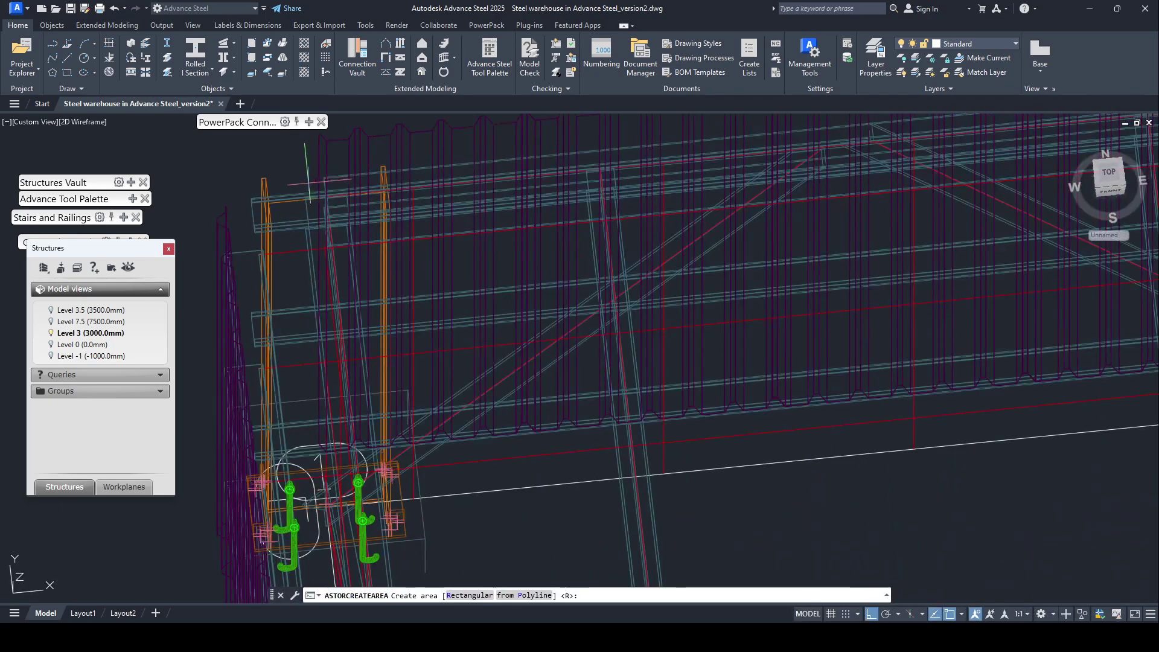
middle_click_drag(384, 226, 365, 223, "shift")
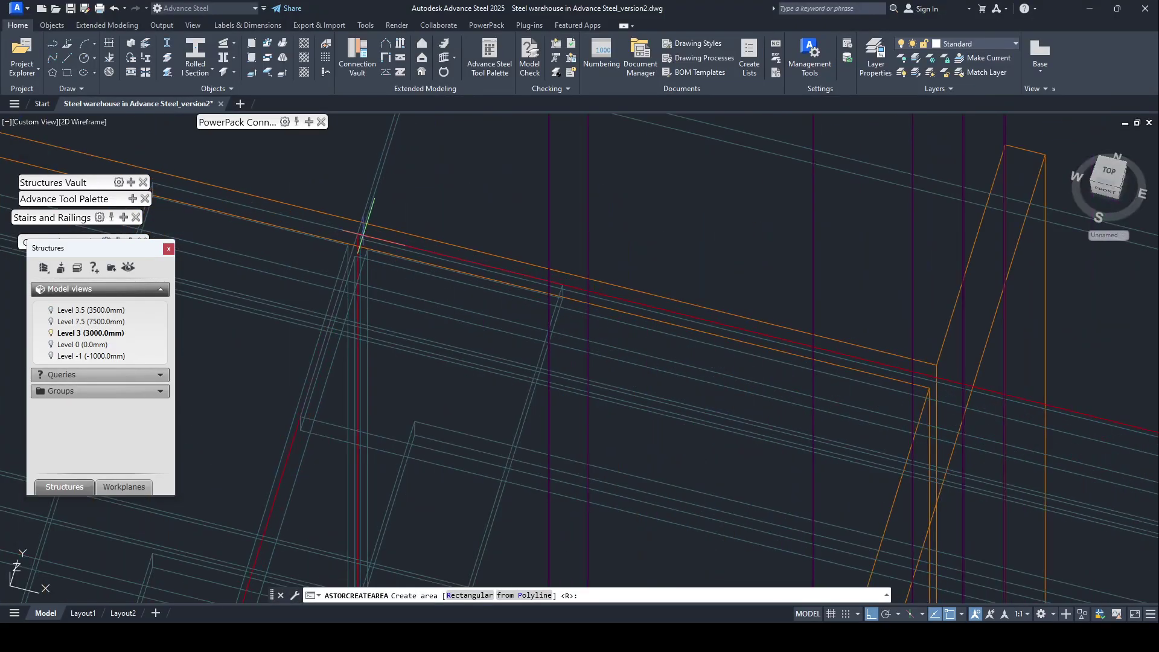
left_click(470, 595)
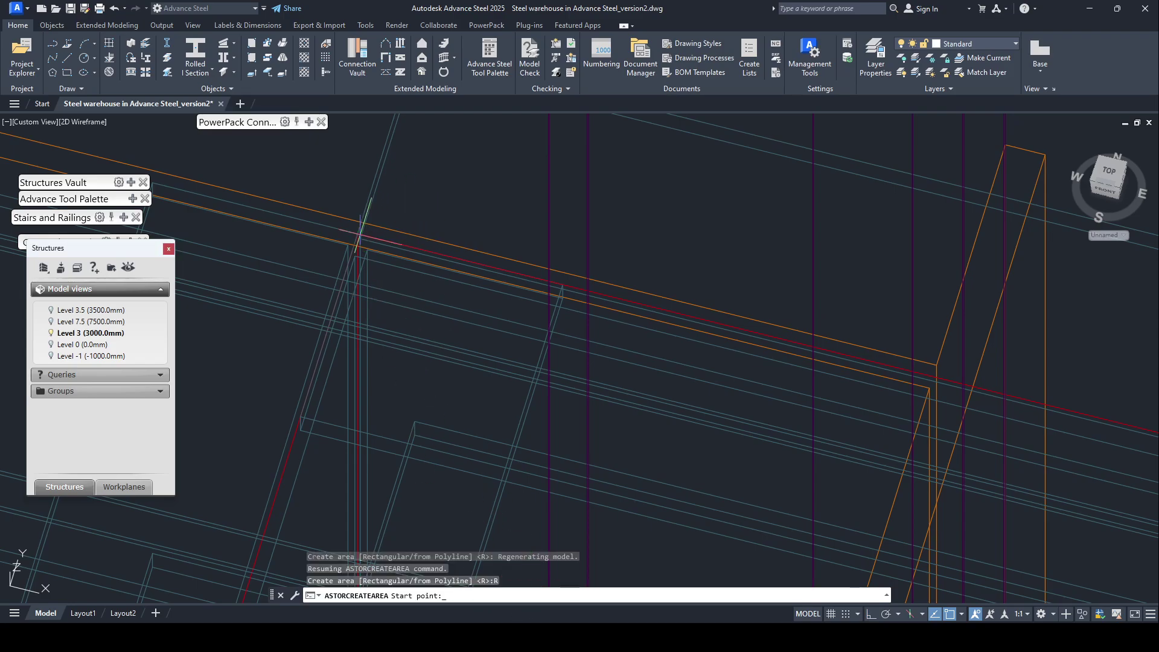
scroll(360, 232, "up", 2)
left_click(364, 220)
Set the rectangular area's end point at the opposite mezzanine corner, on the beam-axis intersection near grid E3.
scroll(363, 220, "down", 5)
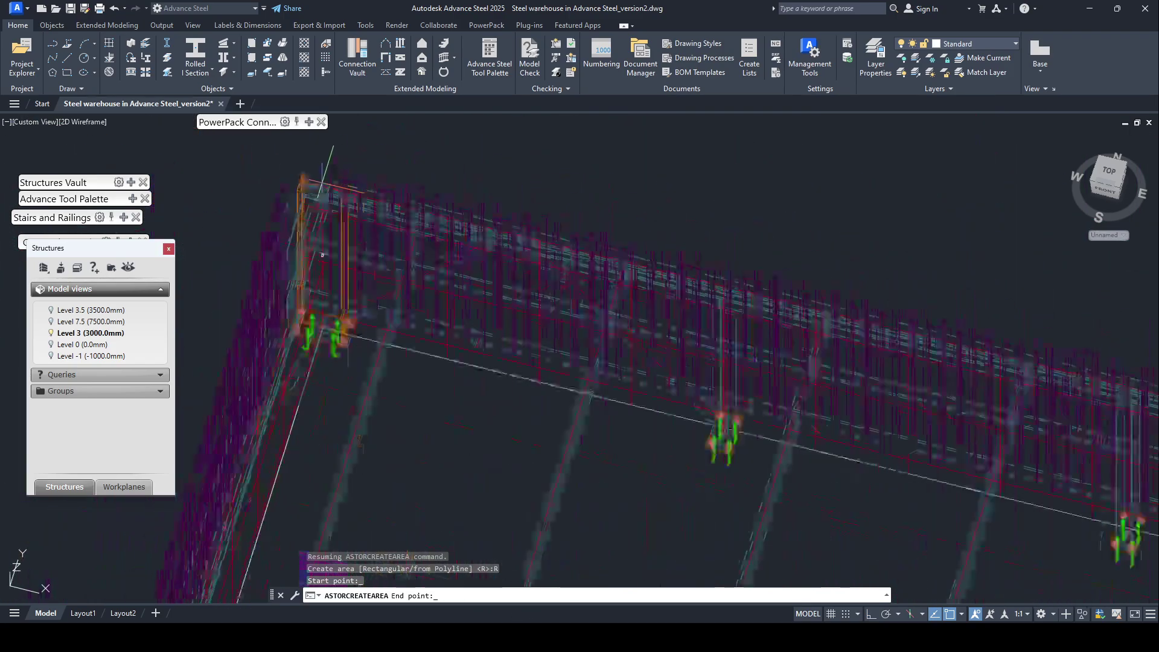
scroll(696, 294, "down", 3)
scroll(647, 461, "up", 8)
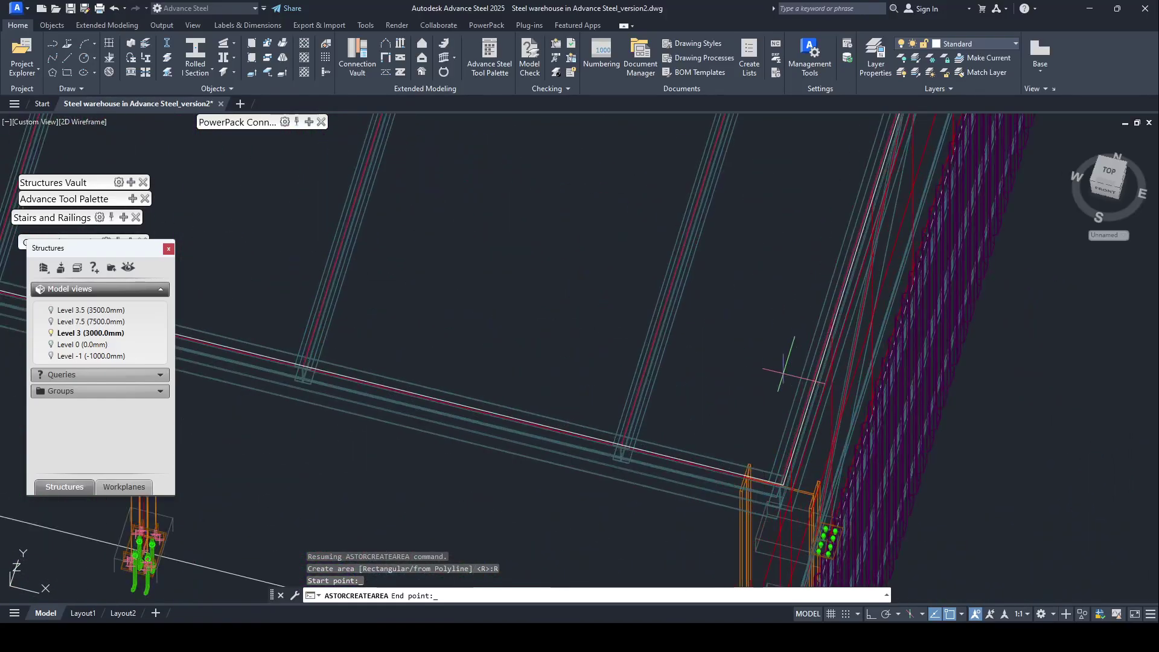
scroll(637, 454, "up", 4)
scroll(560, 304, "down", 4)
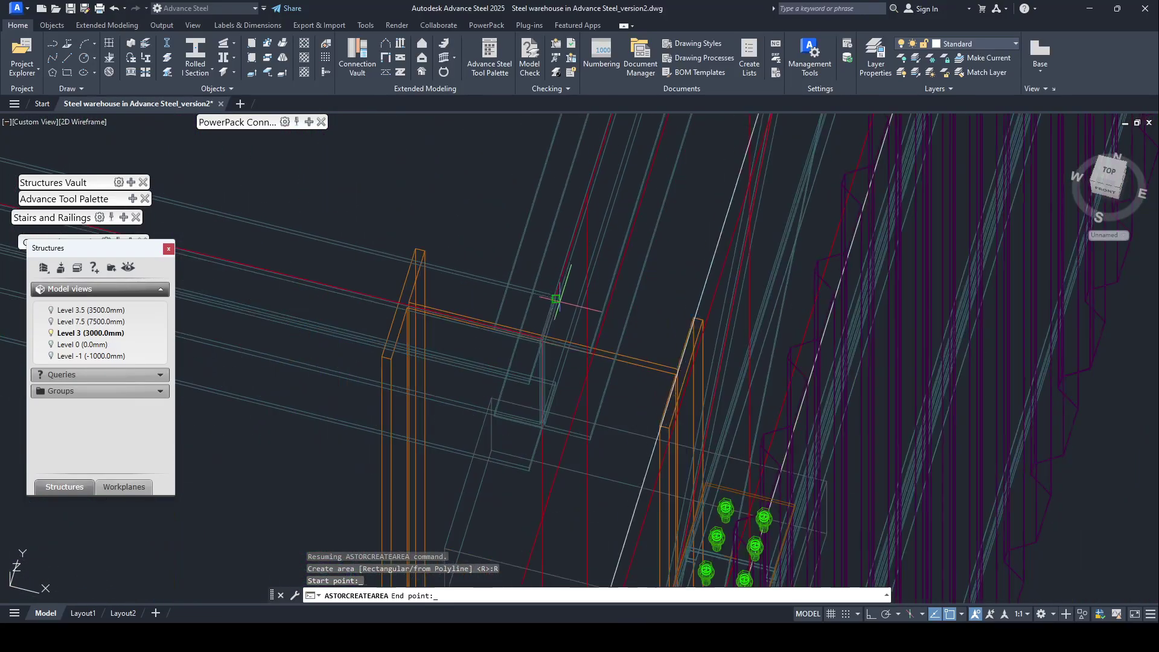
scroll(559, 344, "up", 6)
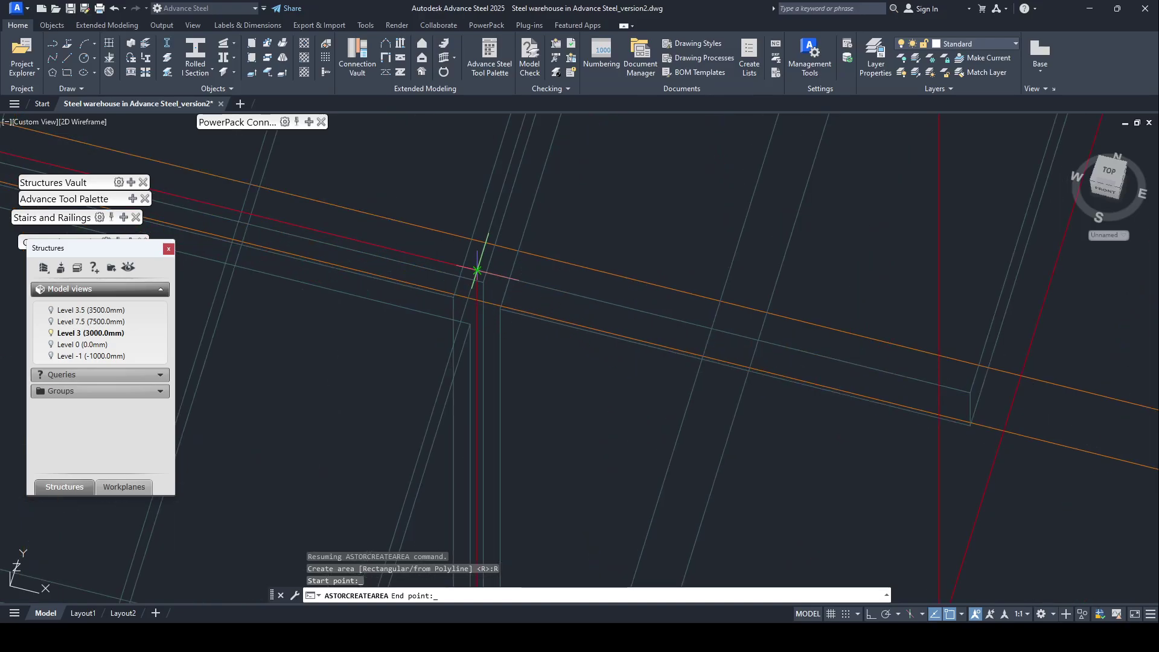
left_click(477, 269)
Move the area boundary from its corner near E3 up to the matching beam-axis intersection at mezzanine floor level.
scroll(459, 338, "down", 5)
scroll(411, 356, "up", 3)
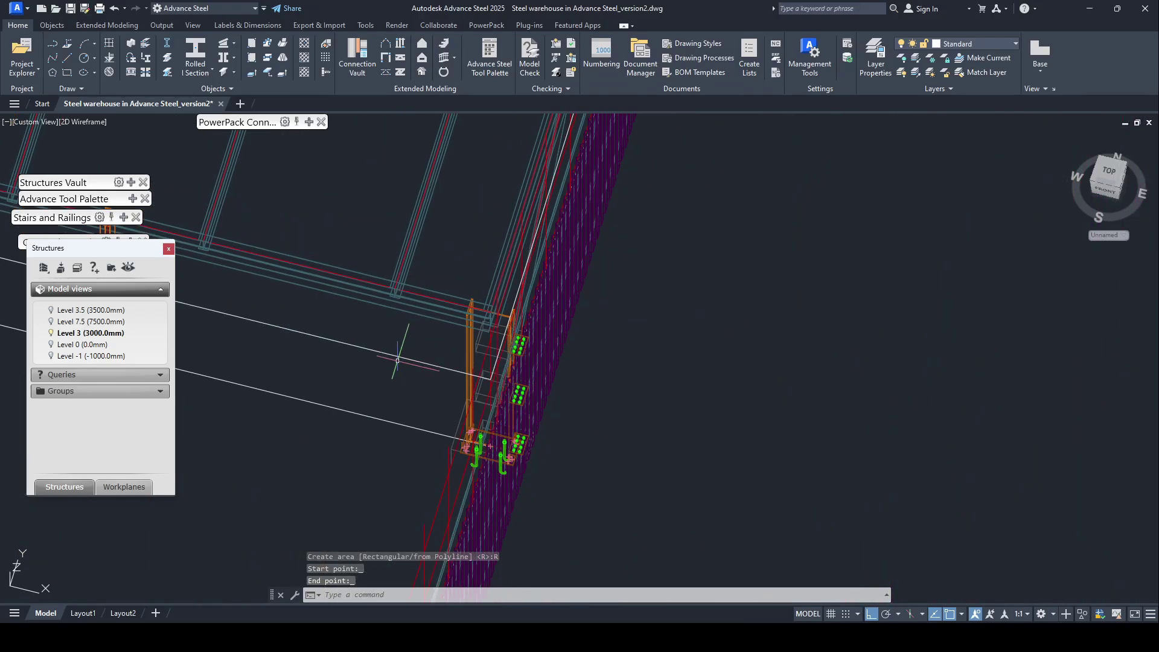
middle_click_drag(397, 361, 469, 344, "shift")
key("Escape")
left_click(374, 344)
left_click(340, 388)
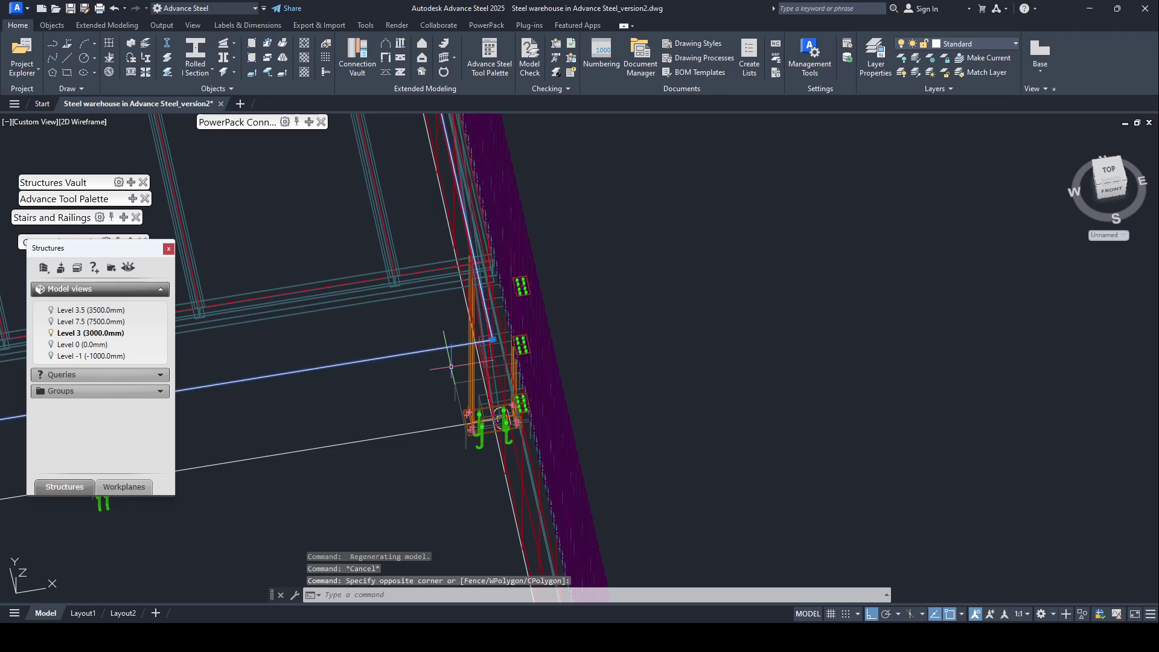
left_click(467, 355)
type("m")
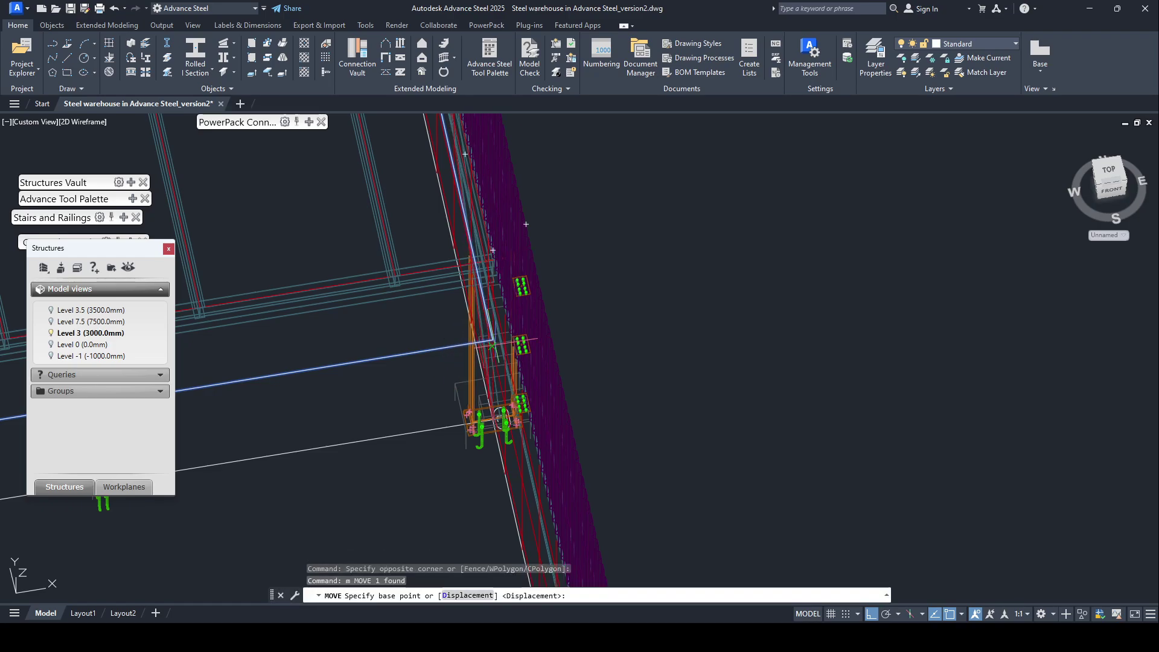
key("Return")
scroll(459, 338, "up", 5)
left_click(443, 341)
scroll(451, 331, "down", 5)
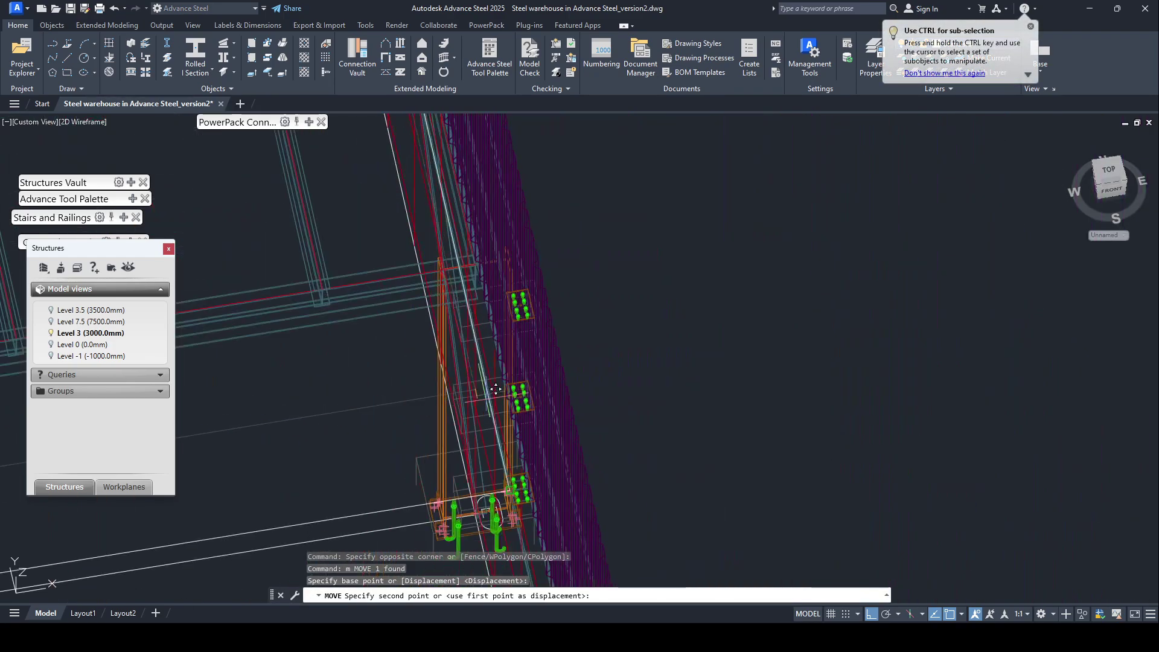
scroll(477, 305, "up", 5)
middle_click_drag(478, 305, 531, 283, "shift")
scroll(479, 238, "up", 8)
scroll(496, 224, "up", 8)
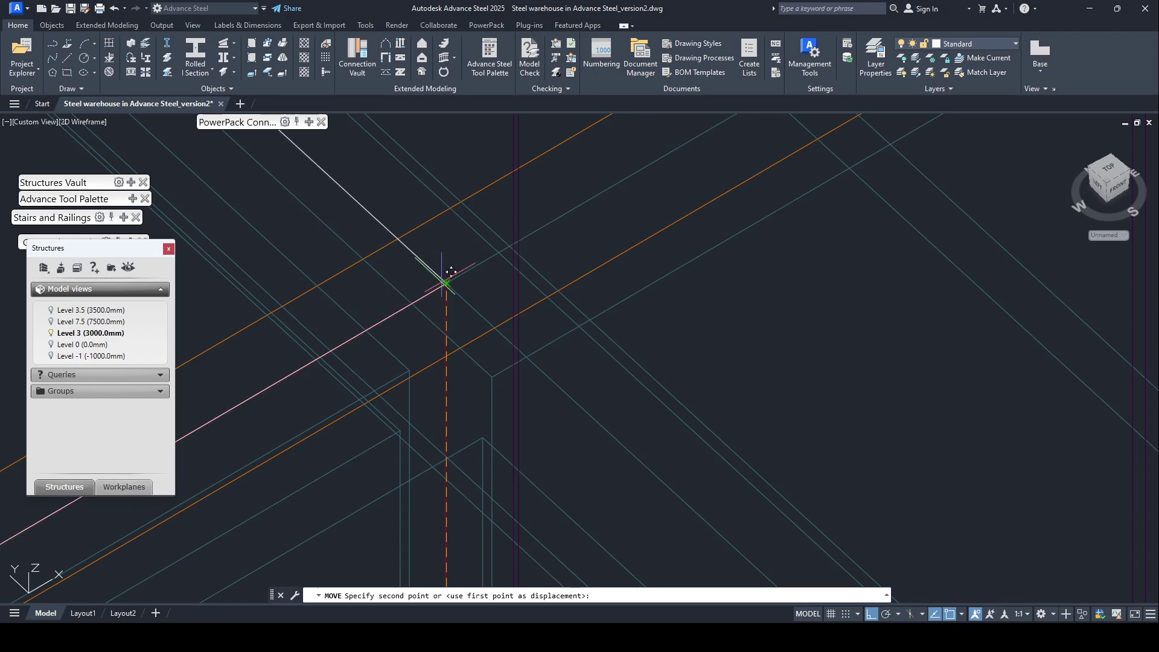
scroll(456, 273, "down", 12)
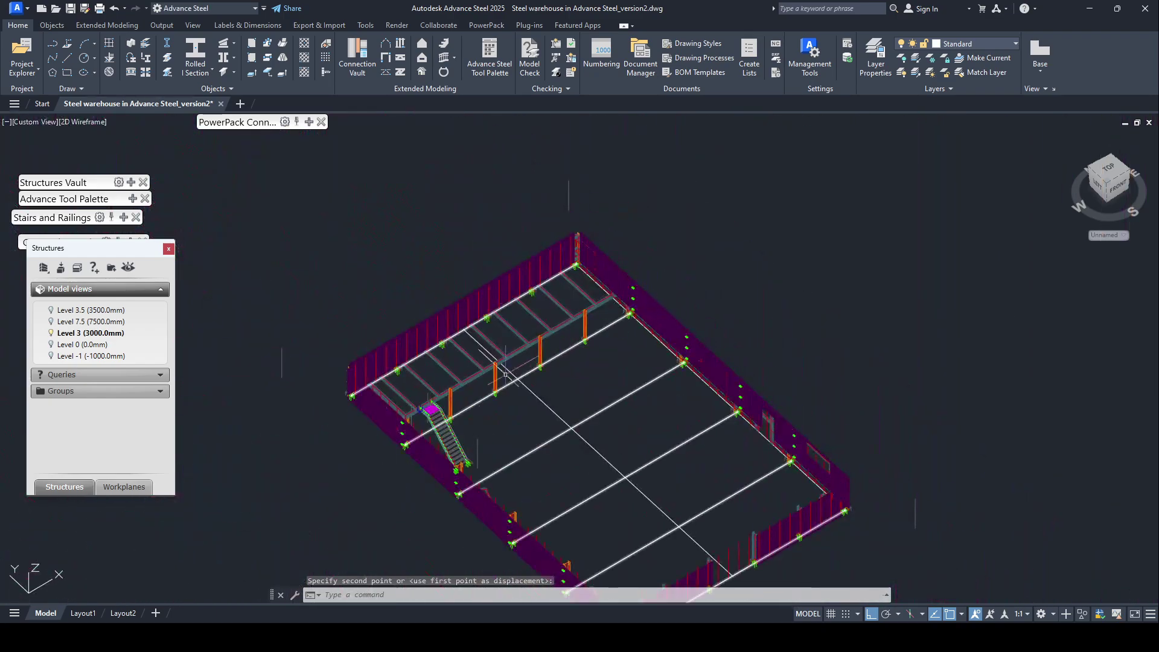
Activate the Level 3.5 model view in the Project Explorer.
middle_click_drag(442, 392, 422, 392, "shift")
key("Escape")
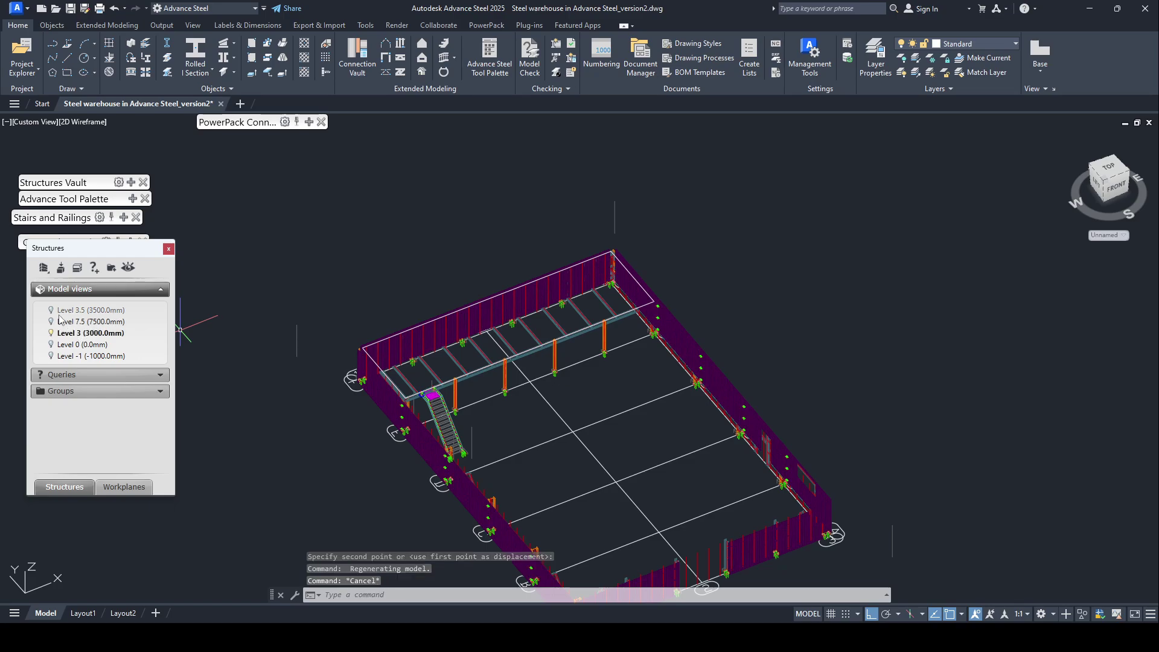
right_click(51, 314)
left_click(72, 317)
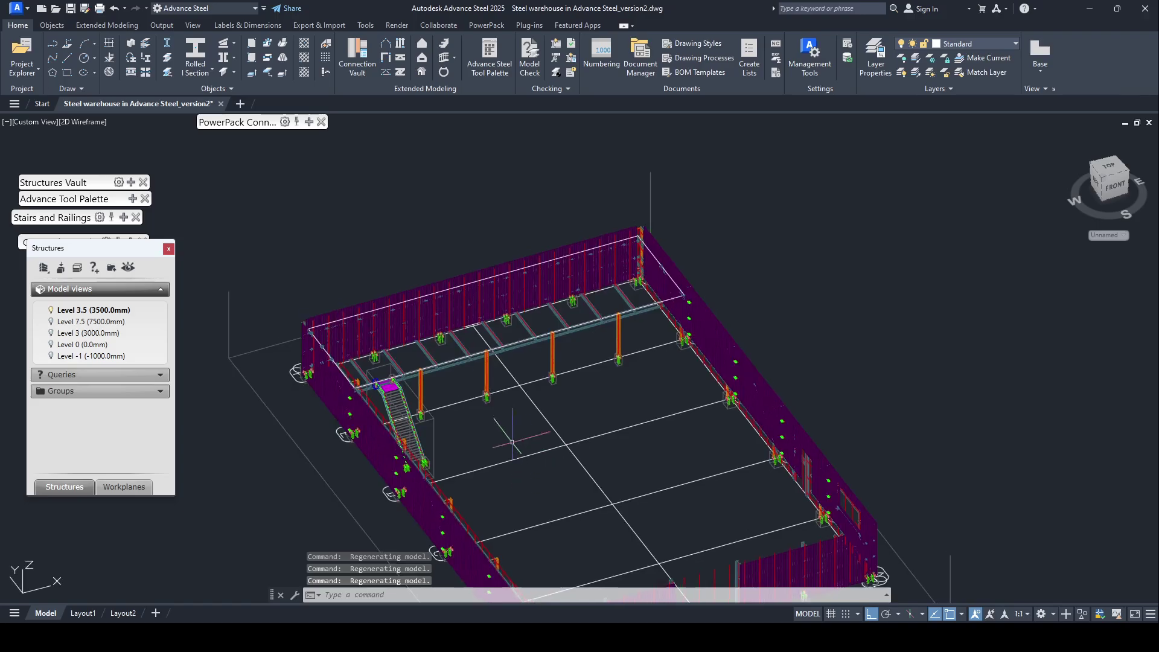
Save the model and create cladding on the rectangular area over the mezzanine floor beams.
key("ctrl+s")
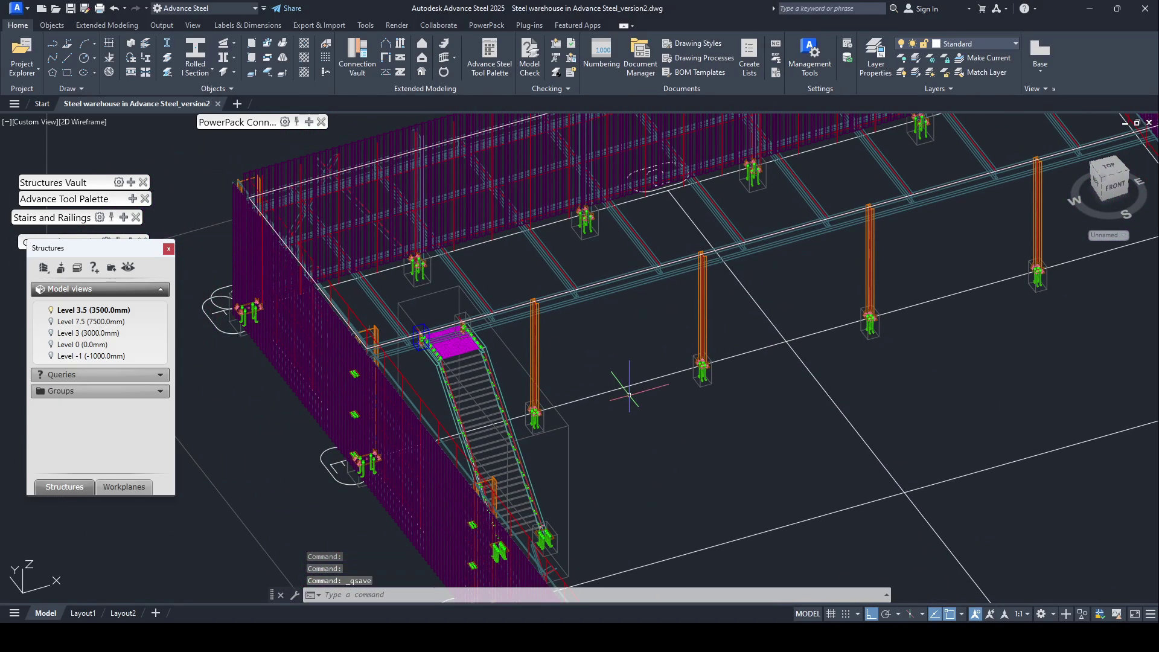
left_click(424, 72)
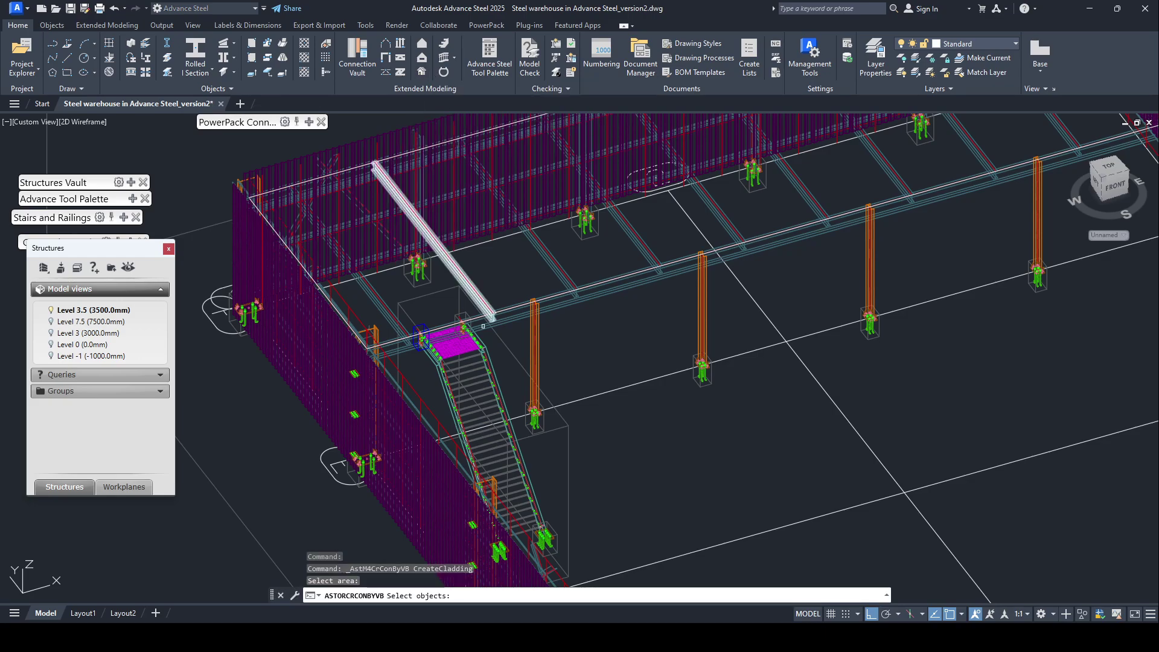
scroll(560, 292, "up", 2)
scroll(531, 302, "down", 5)
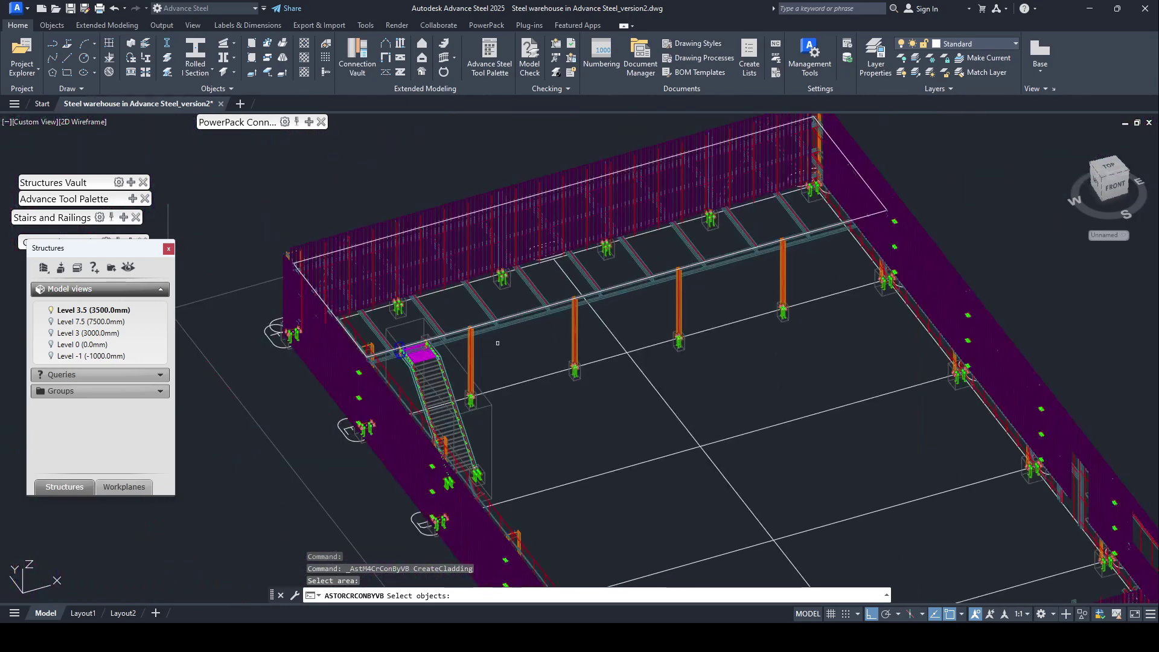
scroll(501, 311, "up", 5)
scroll(501, 312, "up", 4)
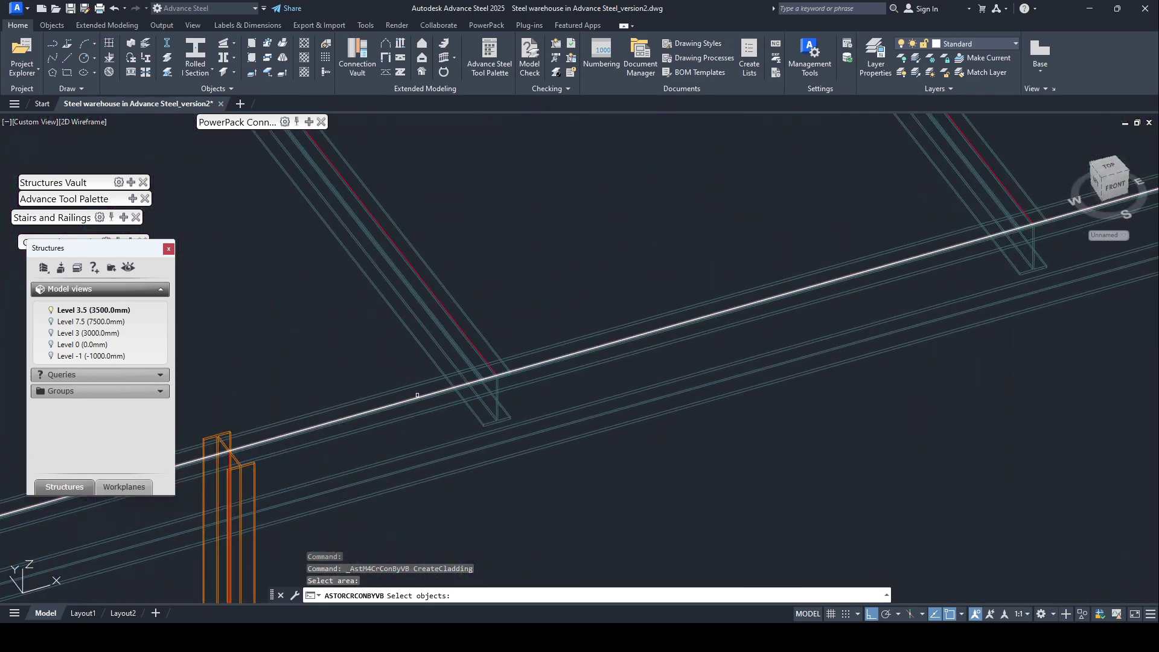
left_click(417, 397)
scroll(422, 396, "down", 5)
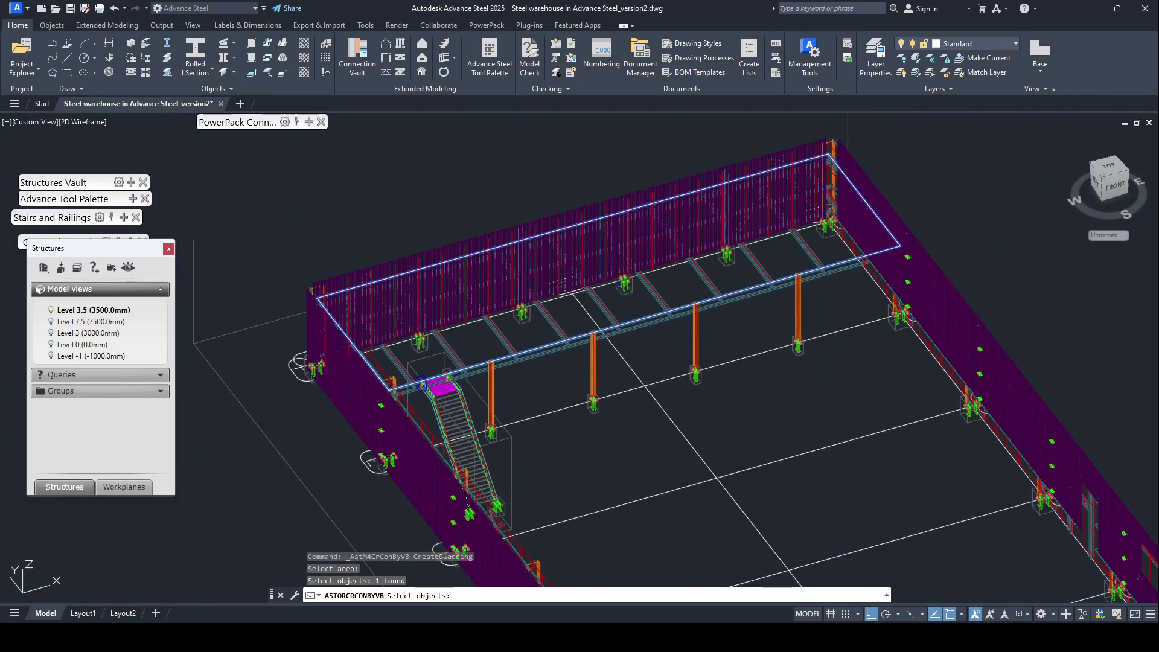
key("Return")
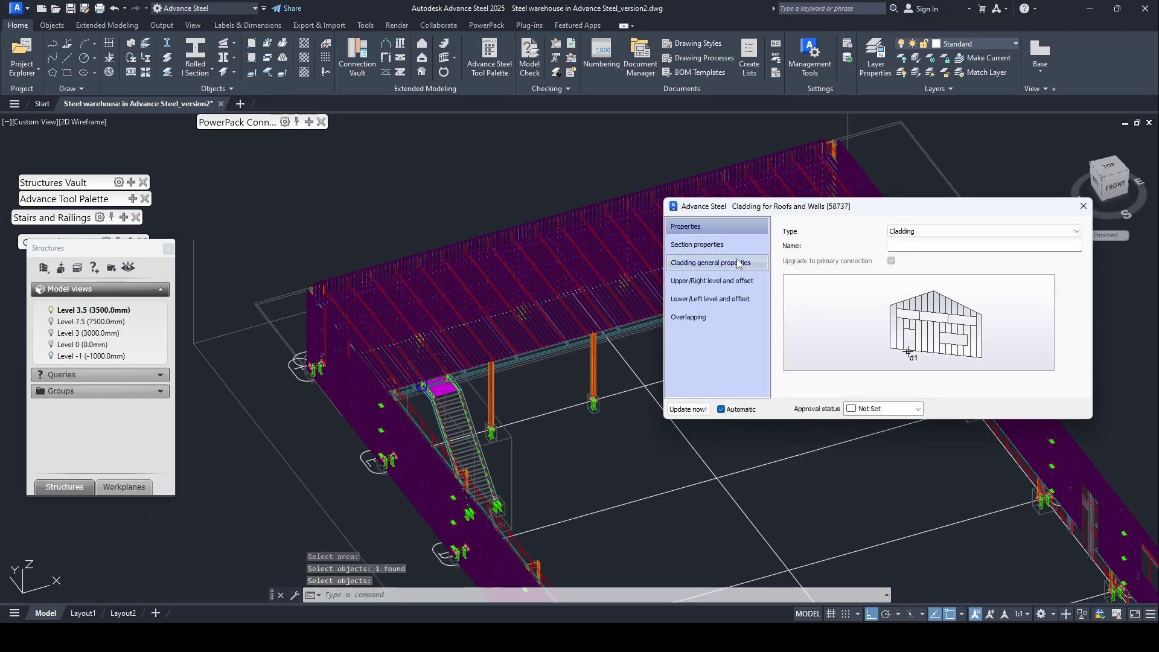
Set the mezzanine cladding's direction to horizontal cladding in its general properties.
left_click(727, 246)
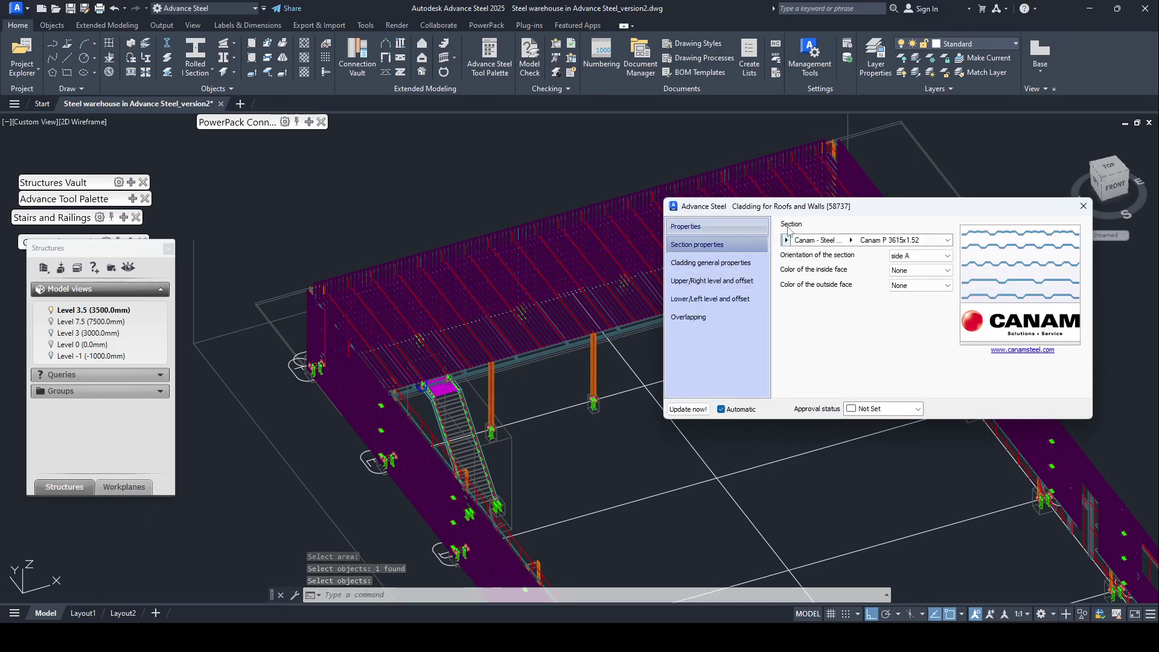
left_click_drag(897, 212, 863, 387)
left_click(695, 441)
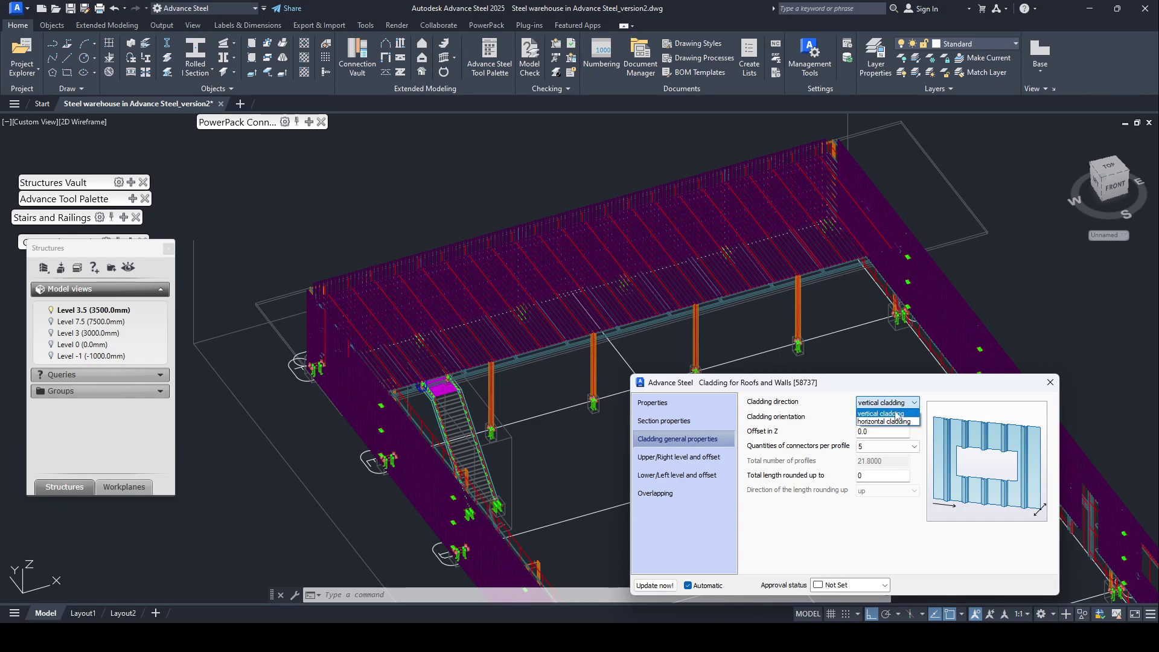
left_click(887, 422)
scroll(650, 306, "up", 5)
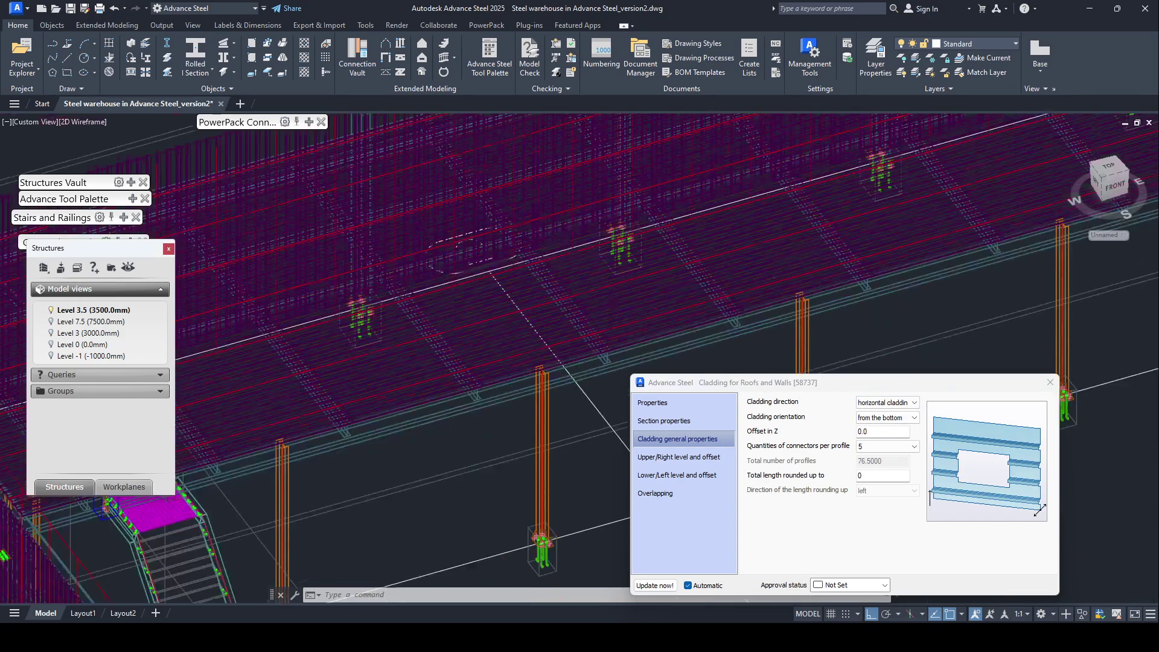
middle_click_drag(652, 307, 583, 222)
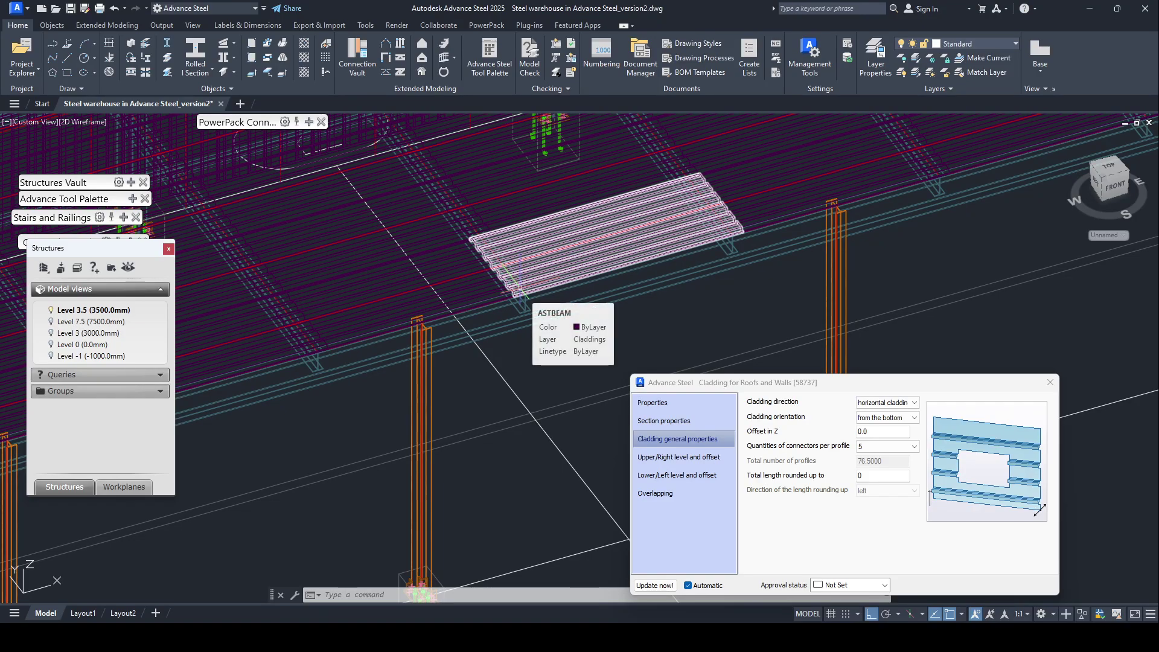
Set the mezzanine cladding's orientation to from the top and save the model.
left_click(896, 409)
left_click(904, 422)
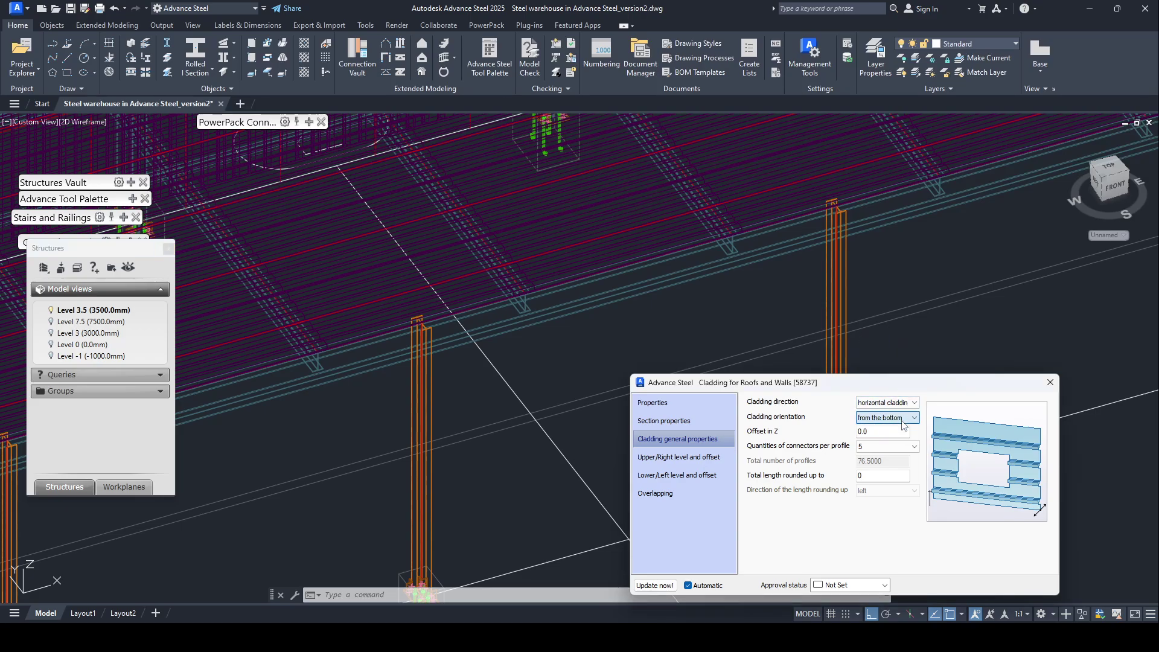
left_click(903, 421)
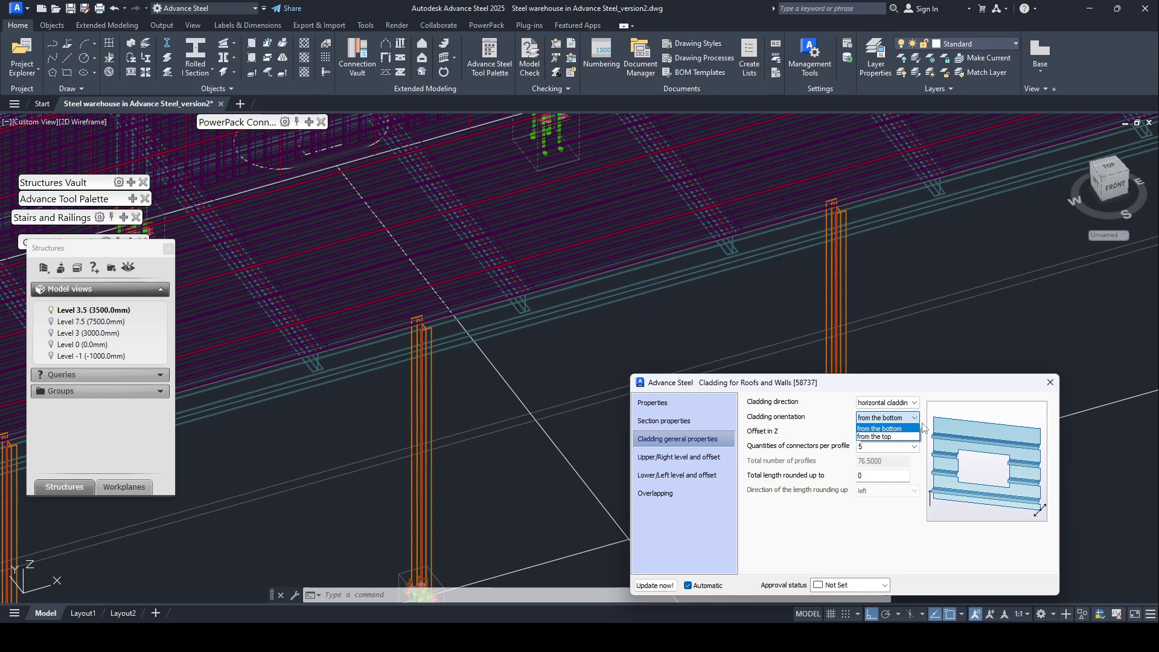
left_click(898, 437)
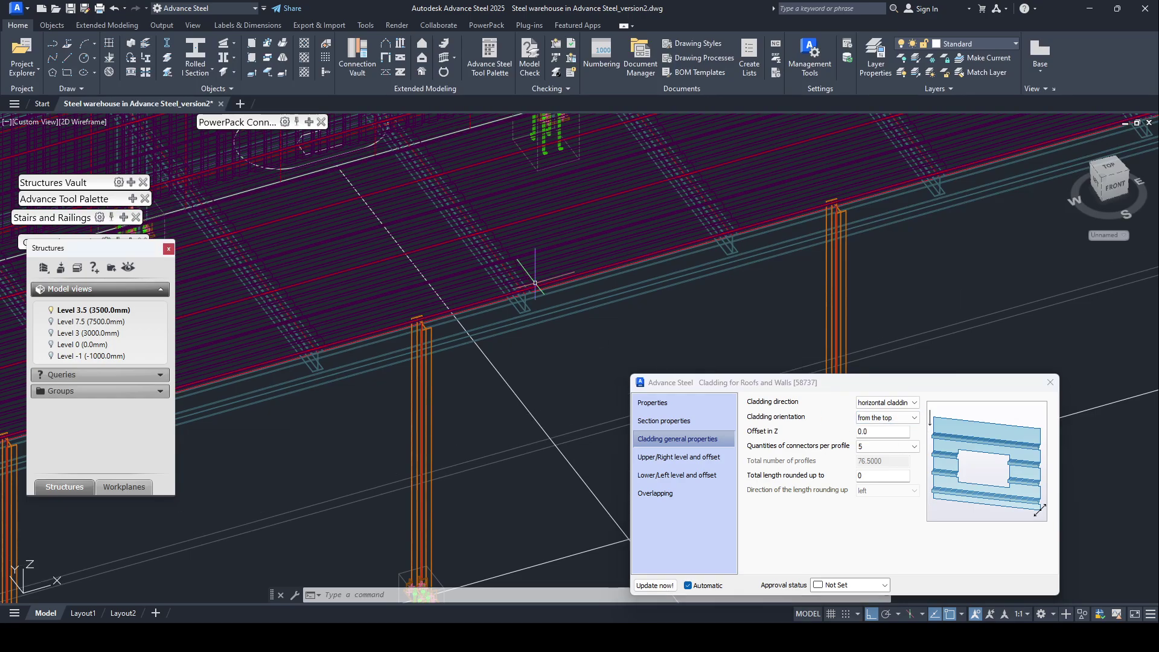
mouse_move(537, 284)
middle_mouse_down("shift")
mouse_move(503, 250)
mouse_move(524, 288)
middle_mouse_up("shift")
scroll(483, 257, "up", 3)
key("Escape")
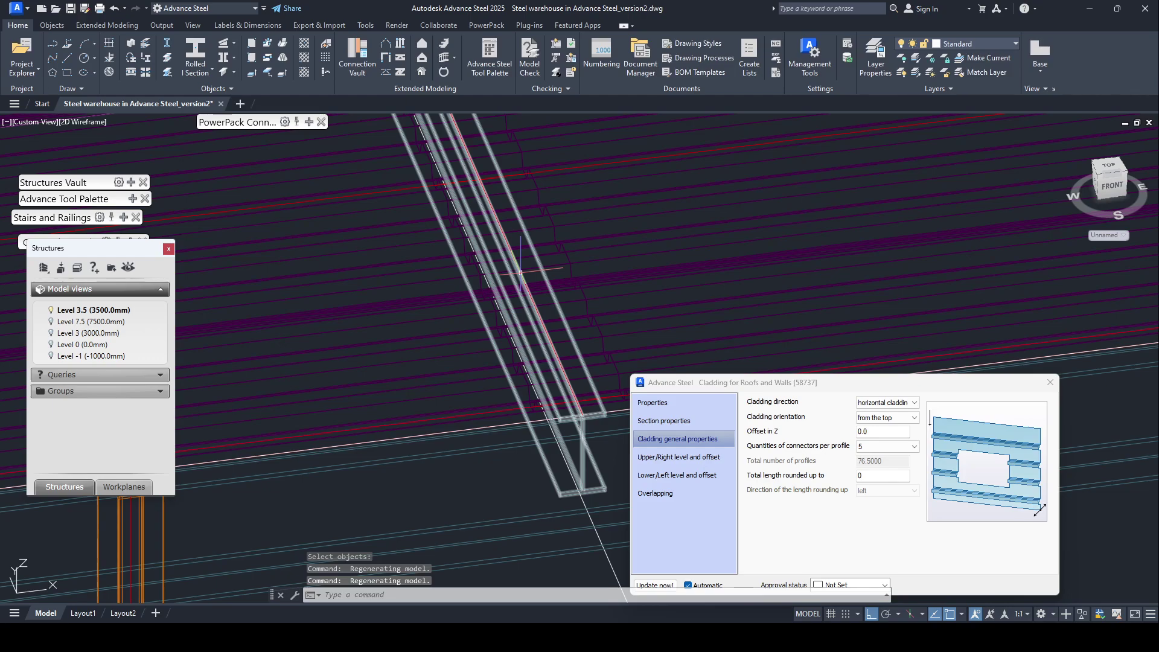
key("ctrl+s")
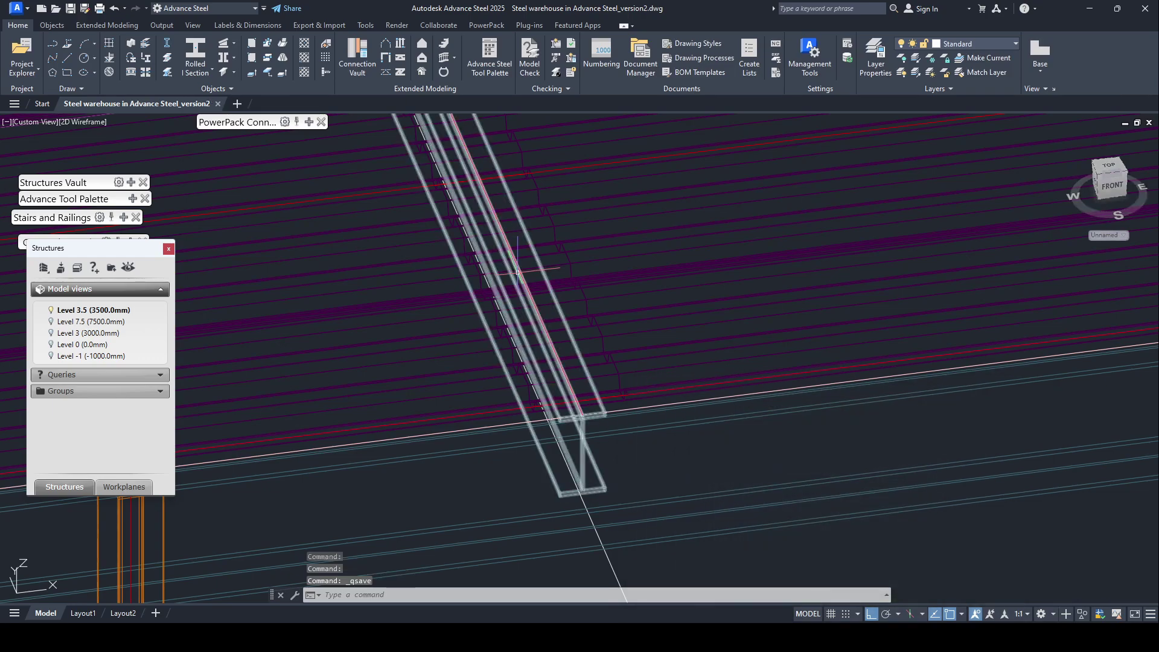
Show the whole mezzanine and change the visual style to Realistic.
scroll(526, 234, "down", 6)
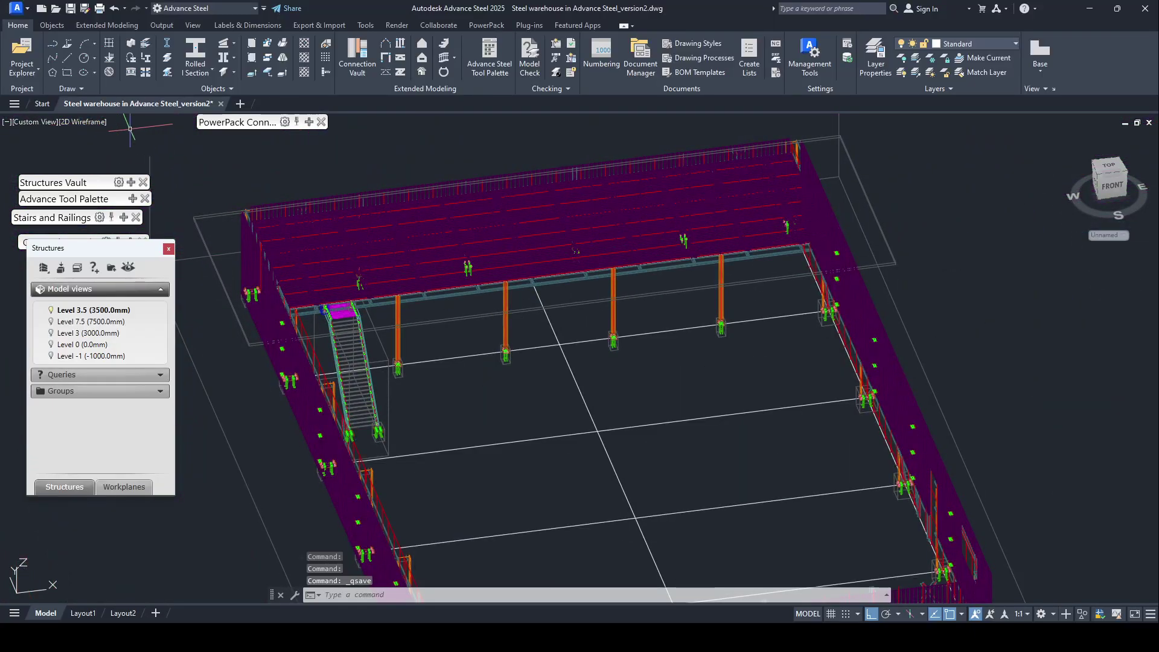
left_click(84, 122)
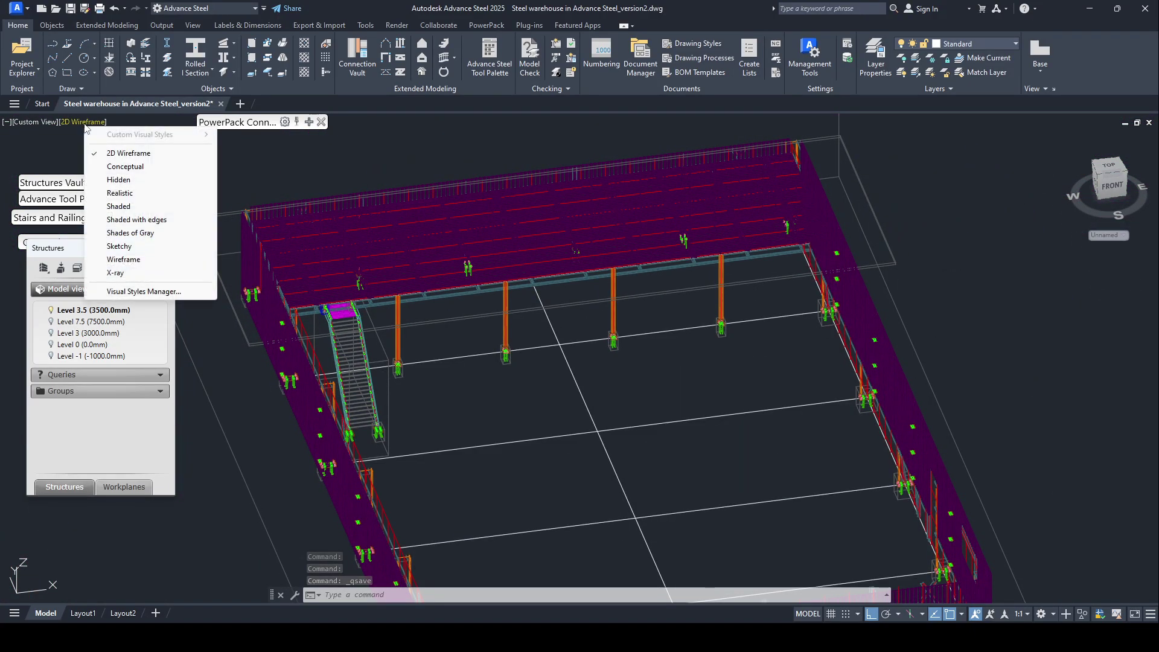
left_click(130, 195)
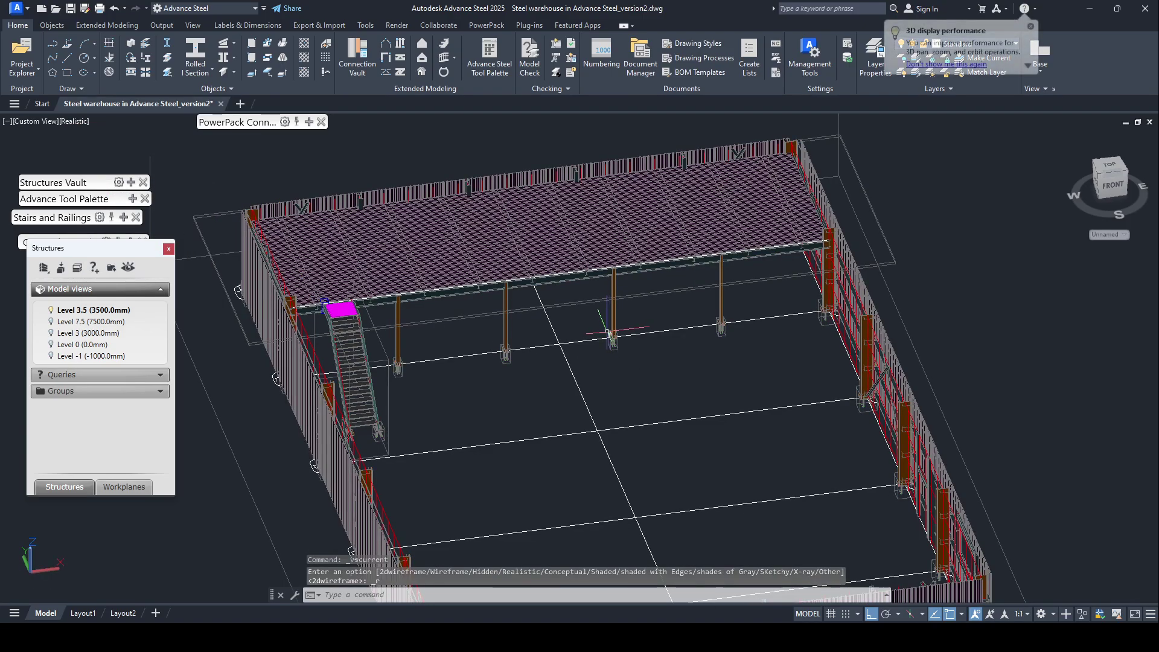
Examine the mezzanine floor cladding, its supporting columns and the staircase from several sides.
scroll(439, 305, "up", 15)
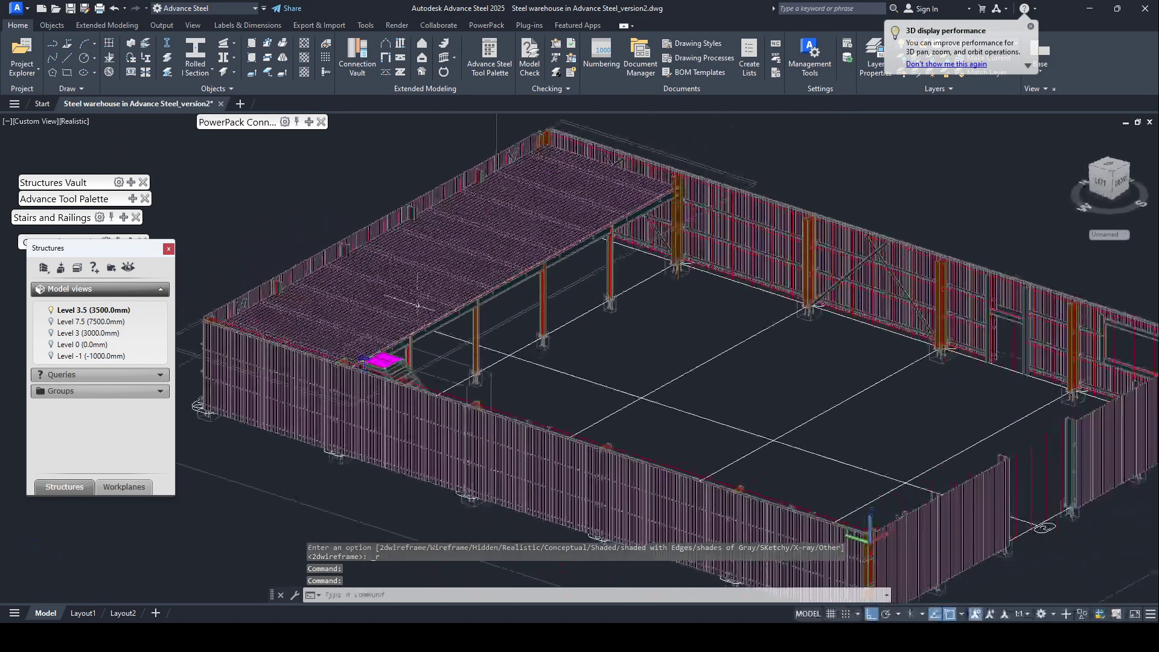
scroll(443, 325, "down", 15)
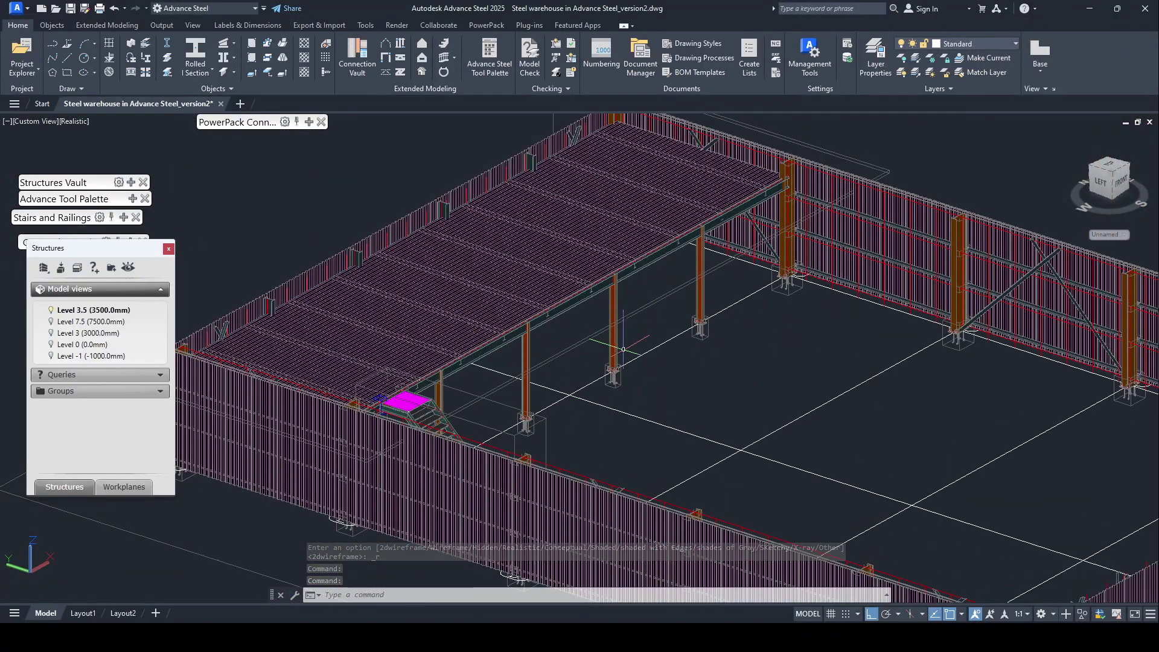
middle_click_drag(614, 407, 499, 396, "shift")
scroll(534, 328, "down", 4)
middle_click_drag(481, 572, 563, 356, "shift")
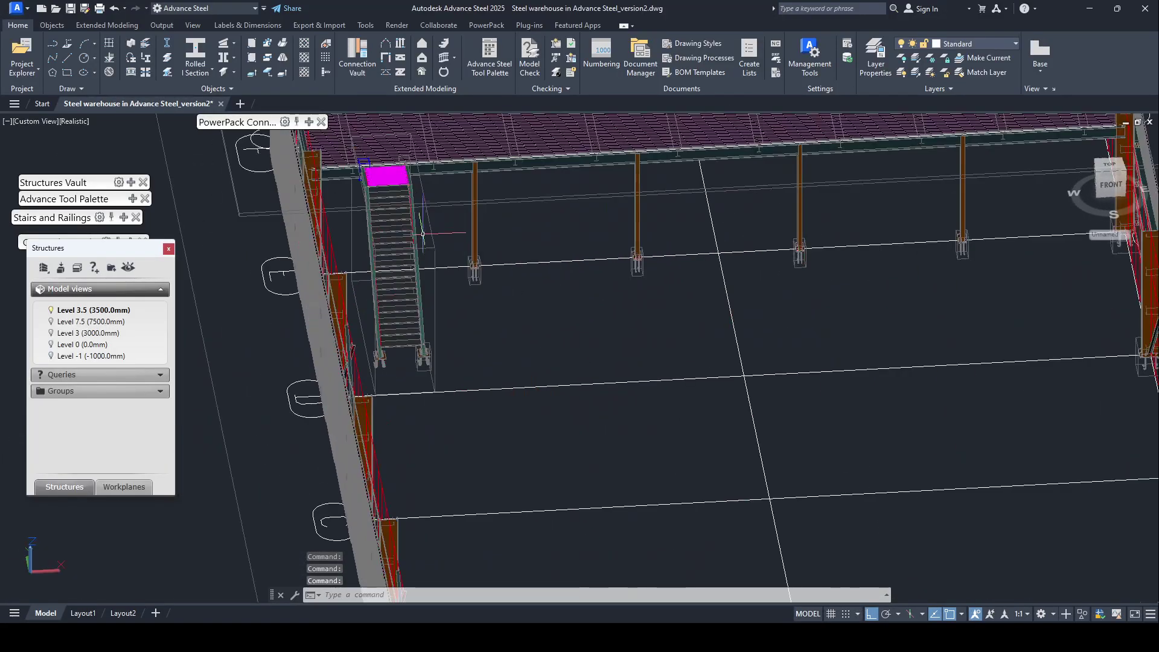
scroll(615, 349, "down", 5)
scroll(453, 366, "down", 3)
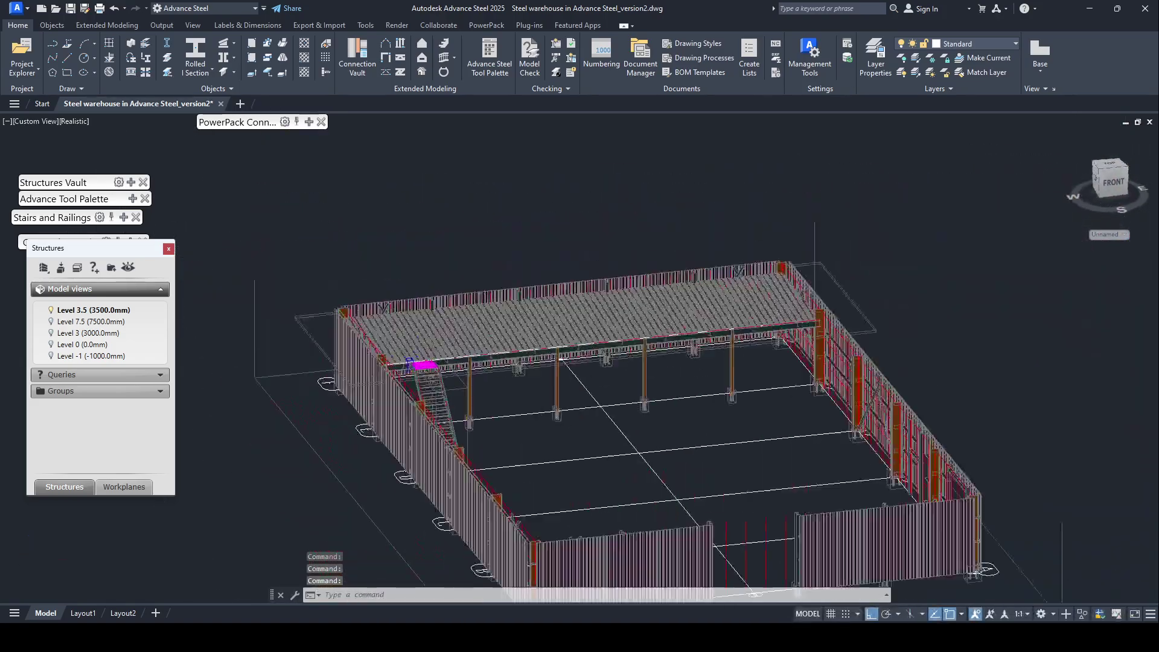
Examine from above how the floor cladding meets the column and beams at the mezzanine's northwest corner.
scroll(410, 331, "up", 2)
middle_click_drag(396, 332, 357, 343, "shift")
scroll(371, 234, "up", 5)
middle_click_drag(377, 237, 390, 372, "shift")
scroll(392, 350, "up", 5)
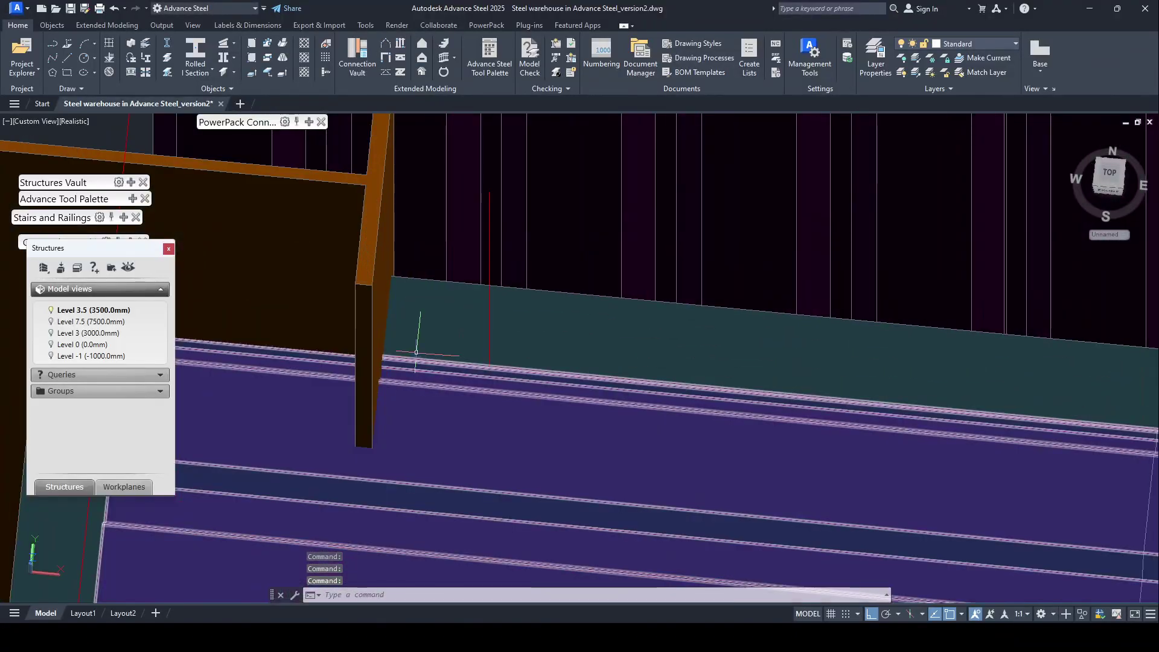
scroll(481, 344, "down", 4)
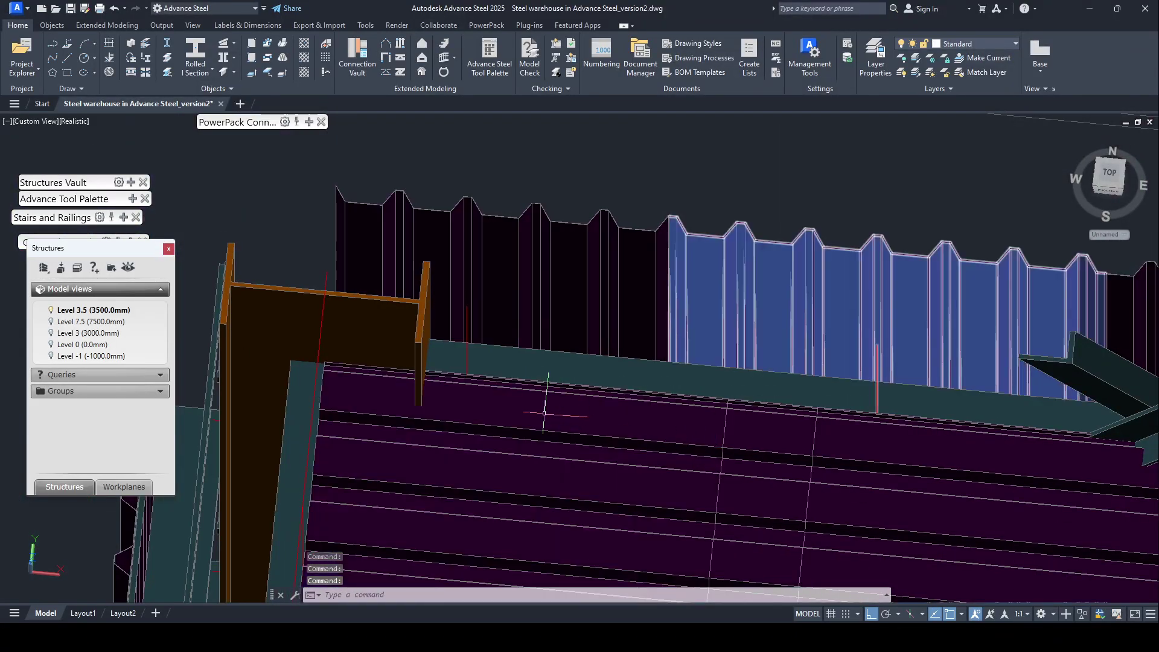
middle_click_drag(544, 413, 573, 396)
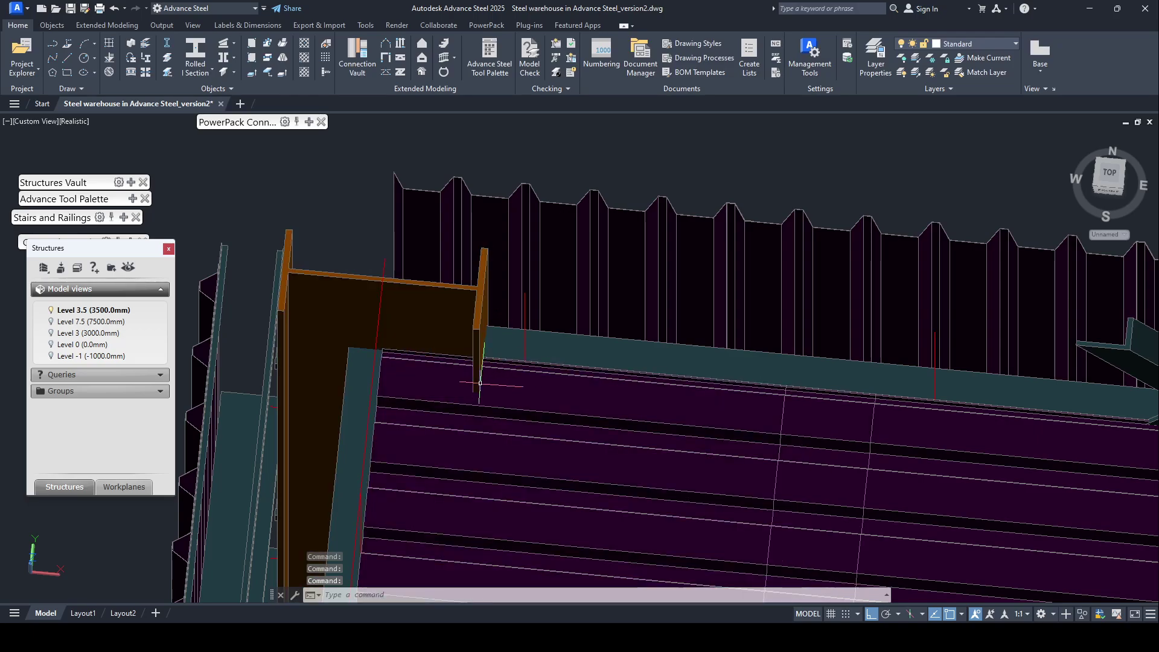
scroll(486, 368, "up", 3)
middle_click_drag(462, 368, 405, 487, "shift")
scroll(308, 329, "down", 6)
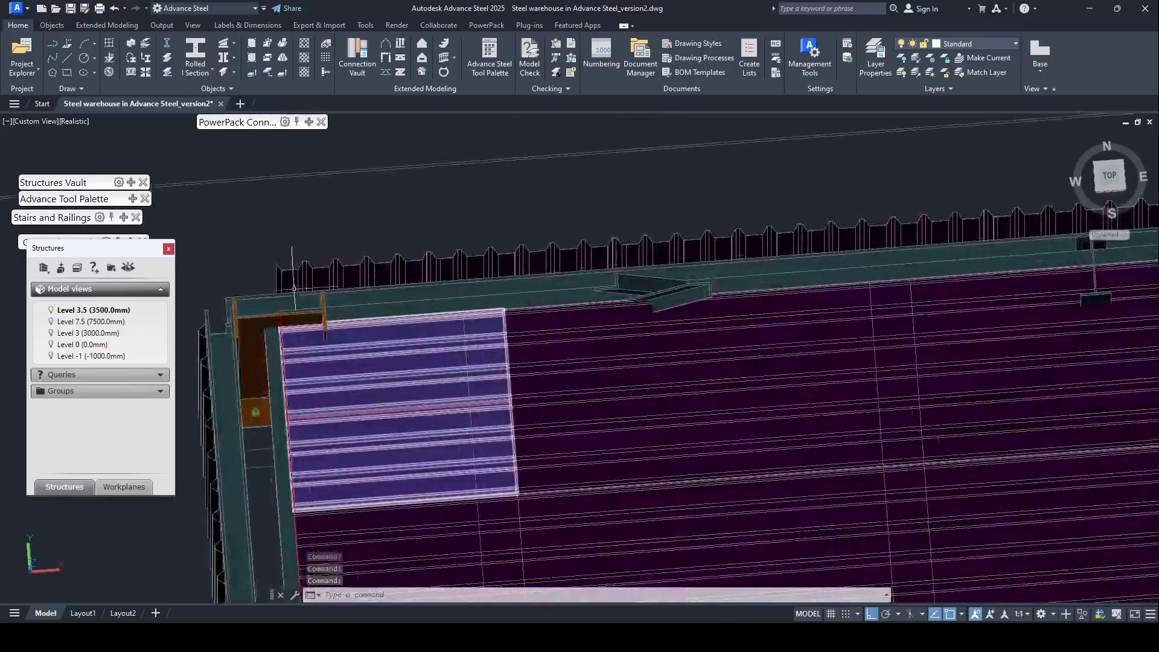
Examine the floor cladding around the northeast corner column and the intermediate columns along the mezzanine's north edge.
scroll(294, 289, "down", 3)
scroll(283, 337, "down", 3)
scroll(694, 238, "up", 8)
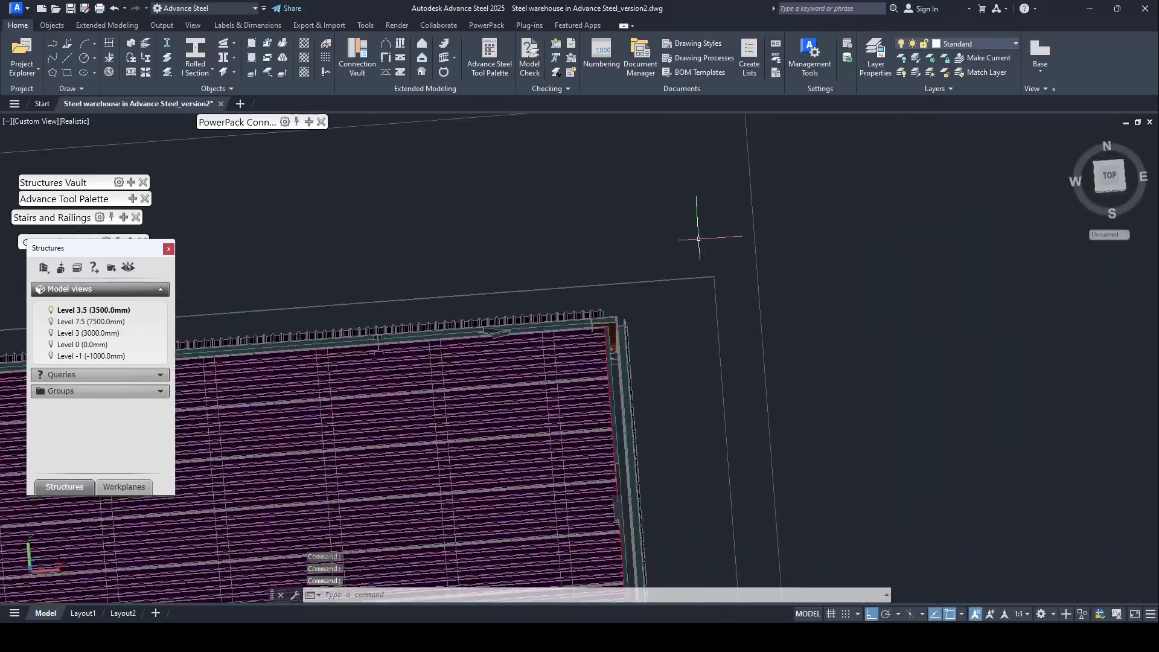
scroll(688, 292, "up", 3)
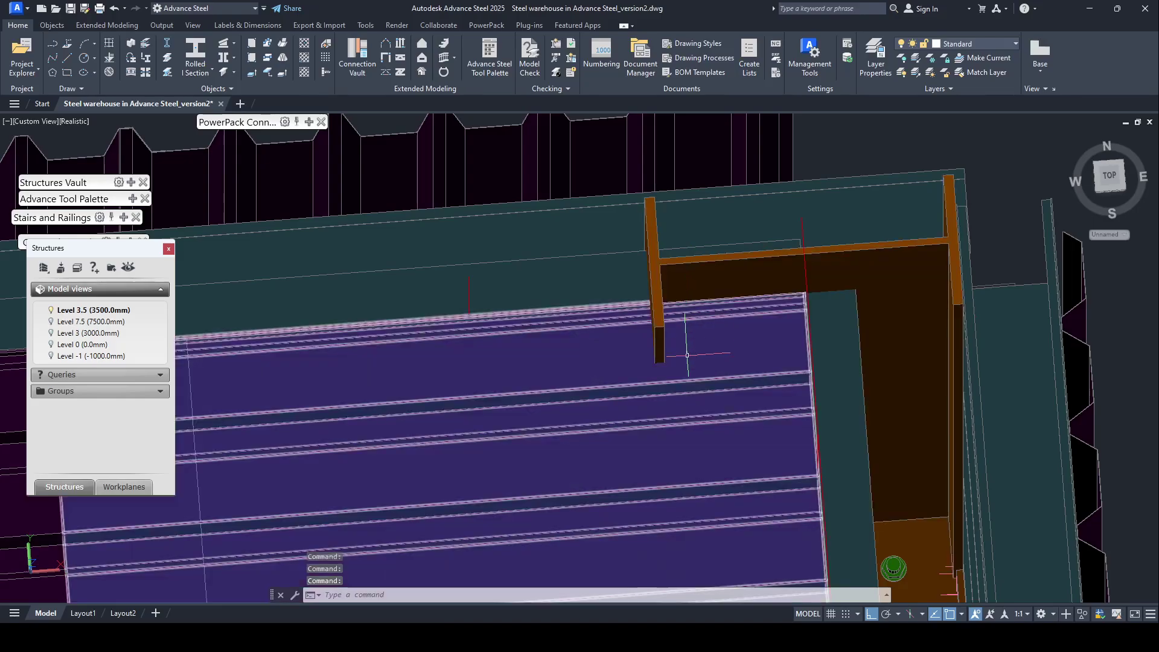
scroll(589, 297, "down", 5)
scroll(396, 317, "up", 6)
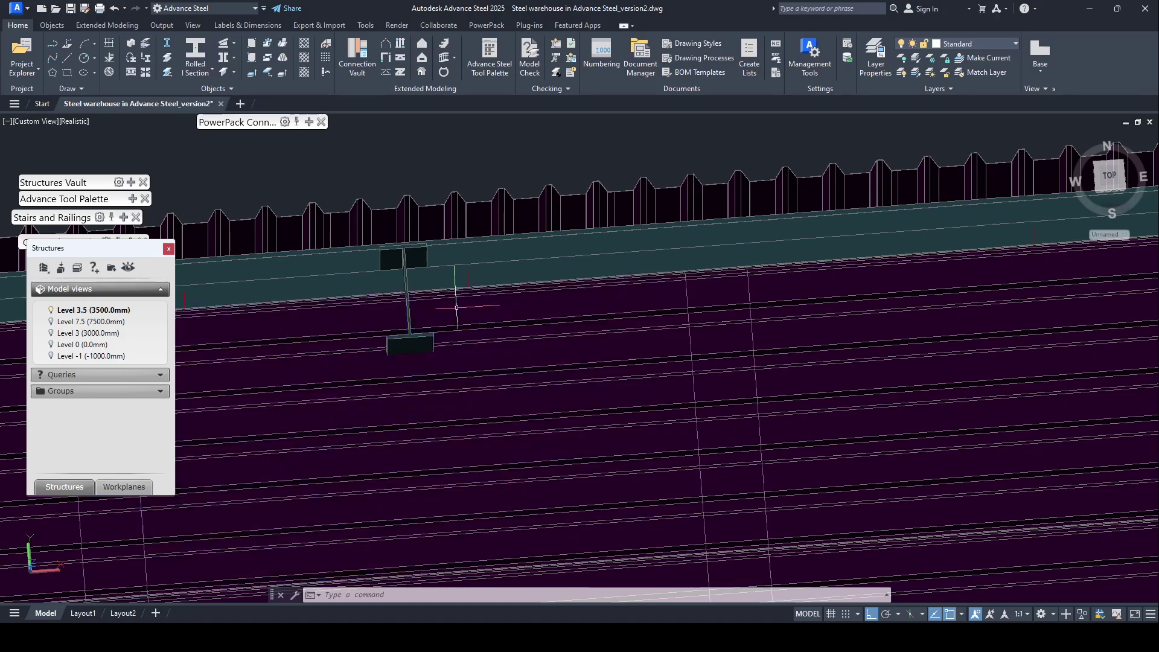
scroll(456, 307, "down", 4)
scroll(411, 302, "up", 4)
scroll(404, 289, "up", 2)
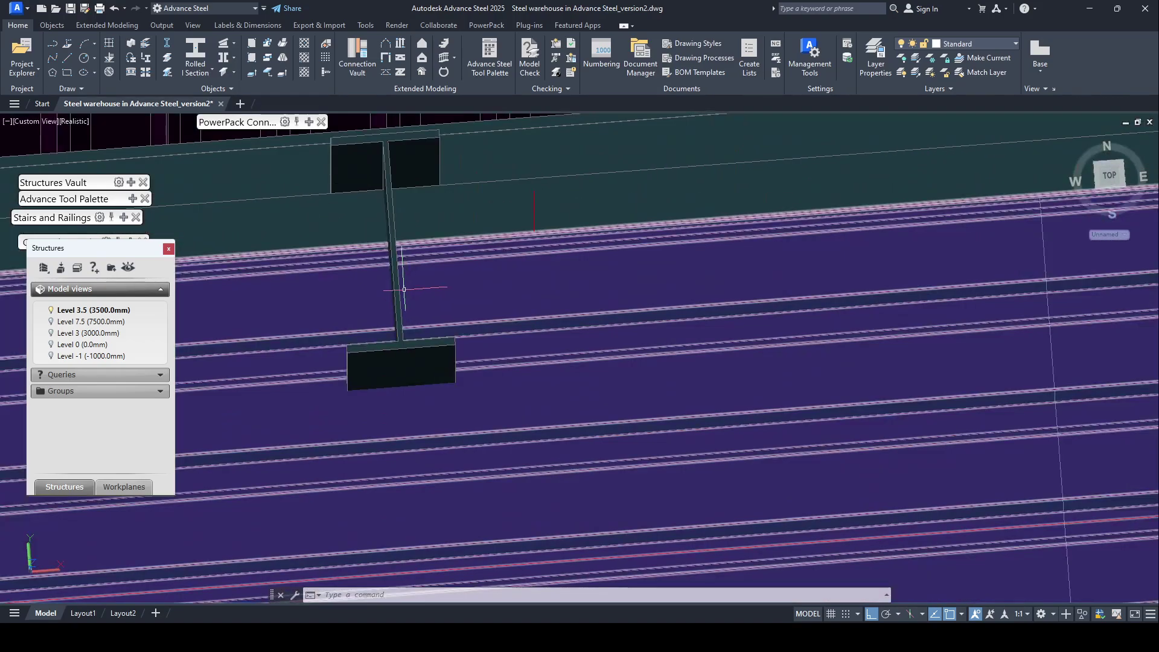
scroll(404, 289, "down", 5)
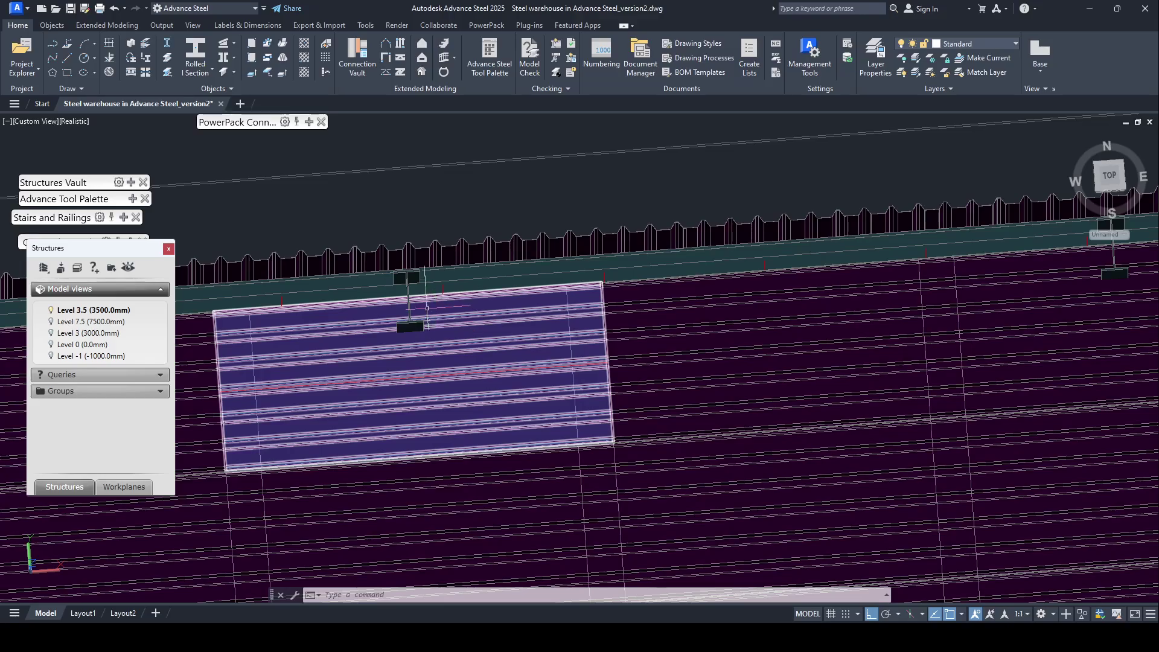
scroll(426, 308, "up", 5)
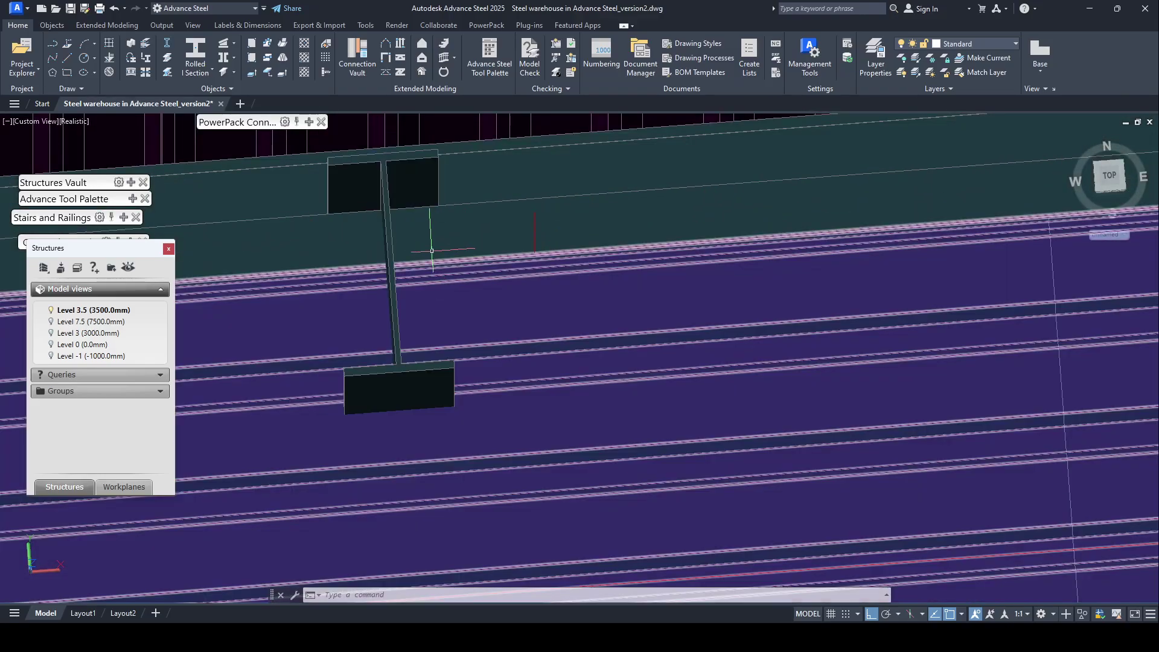
scroll(432, 250, "down", 5)
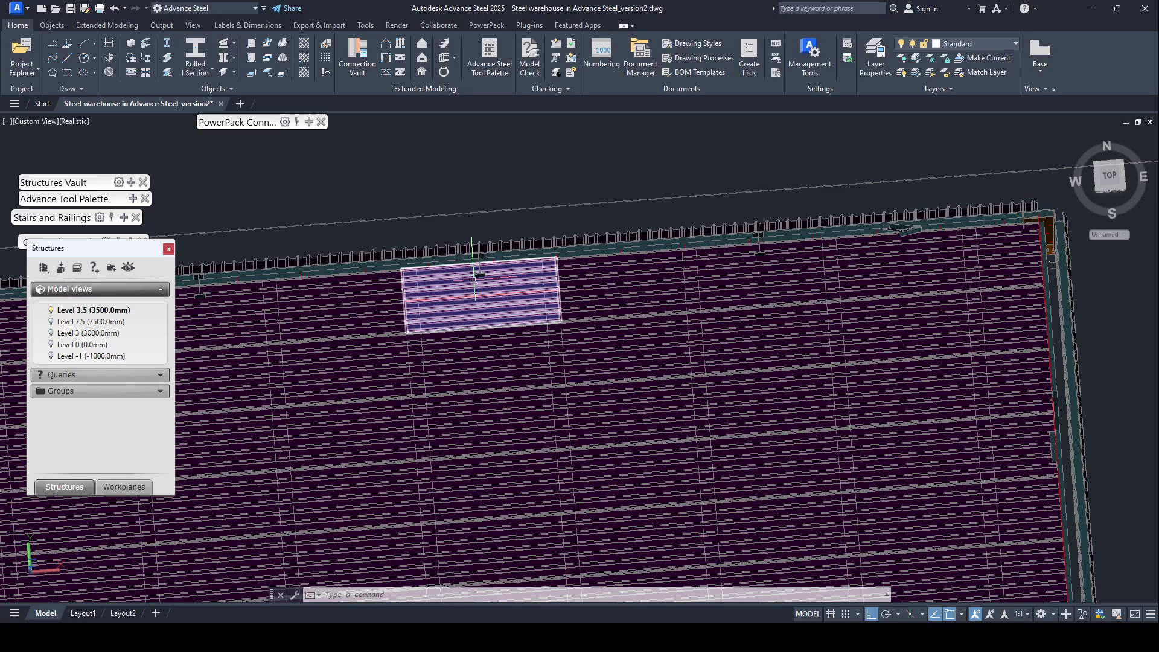